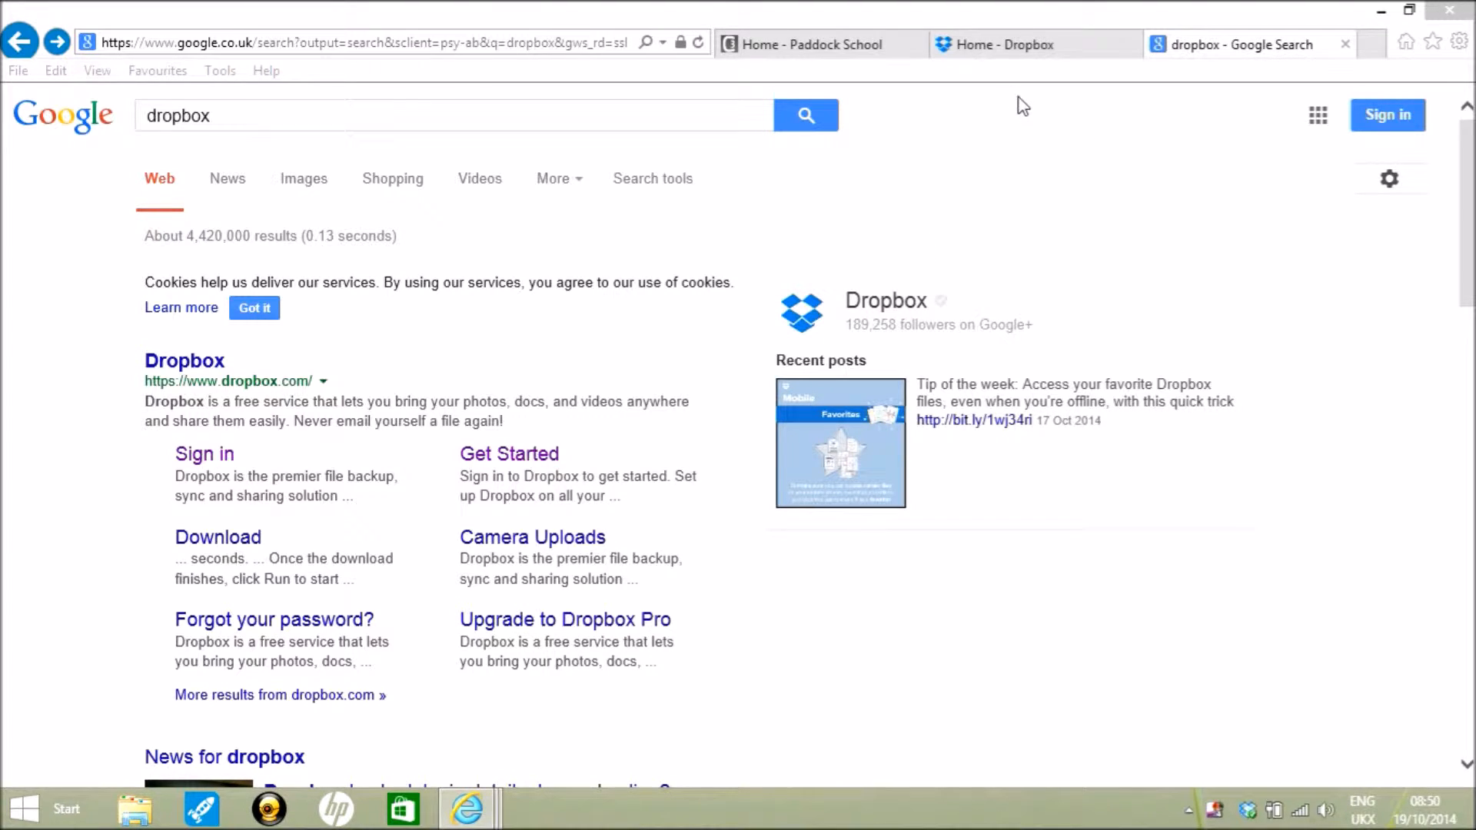
- Close the Google search tab and open Dropbox through its link at the foot of the Paddock School homepage
left_click(1346, 44)
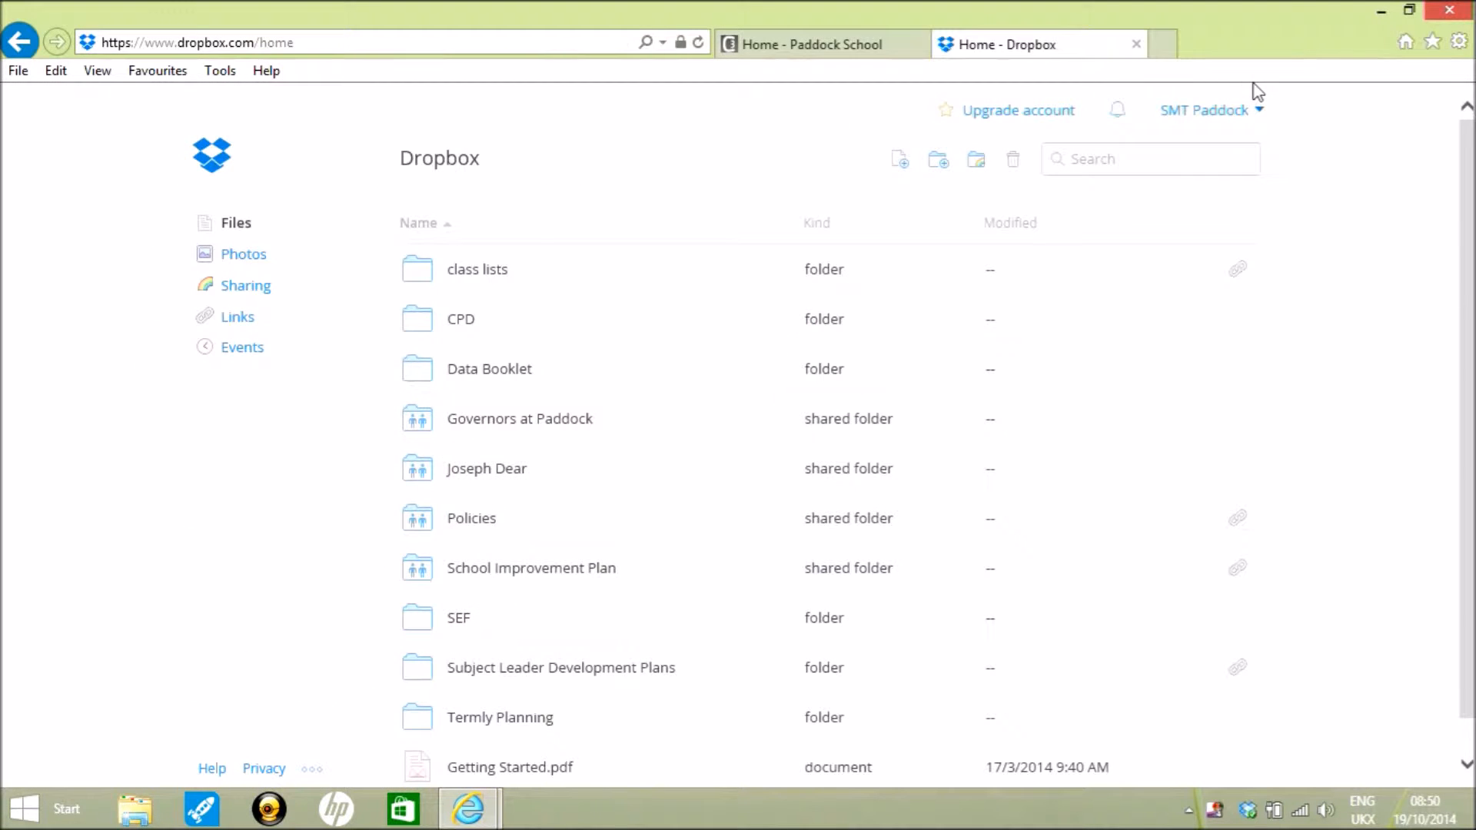
left_click(861, 44)
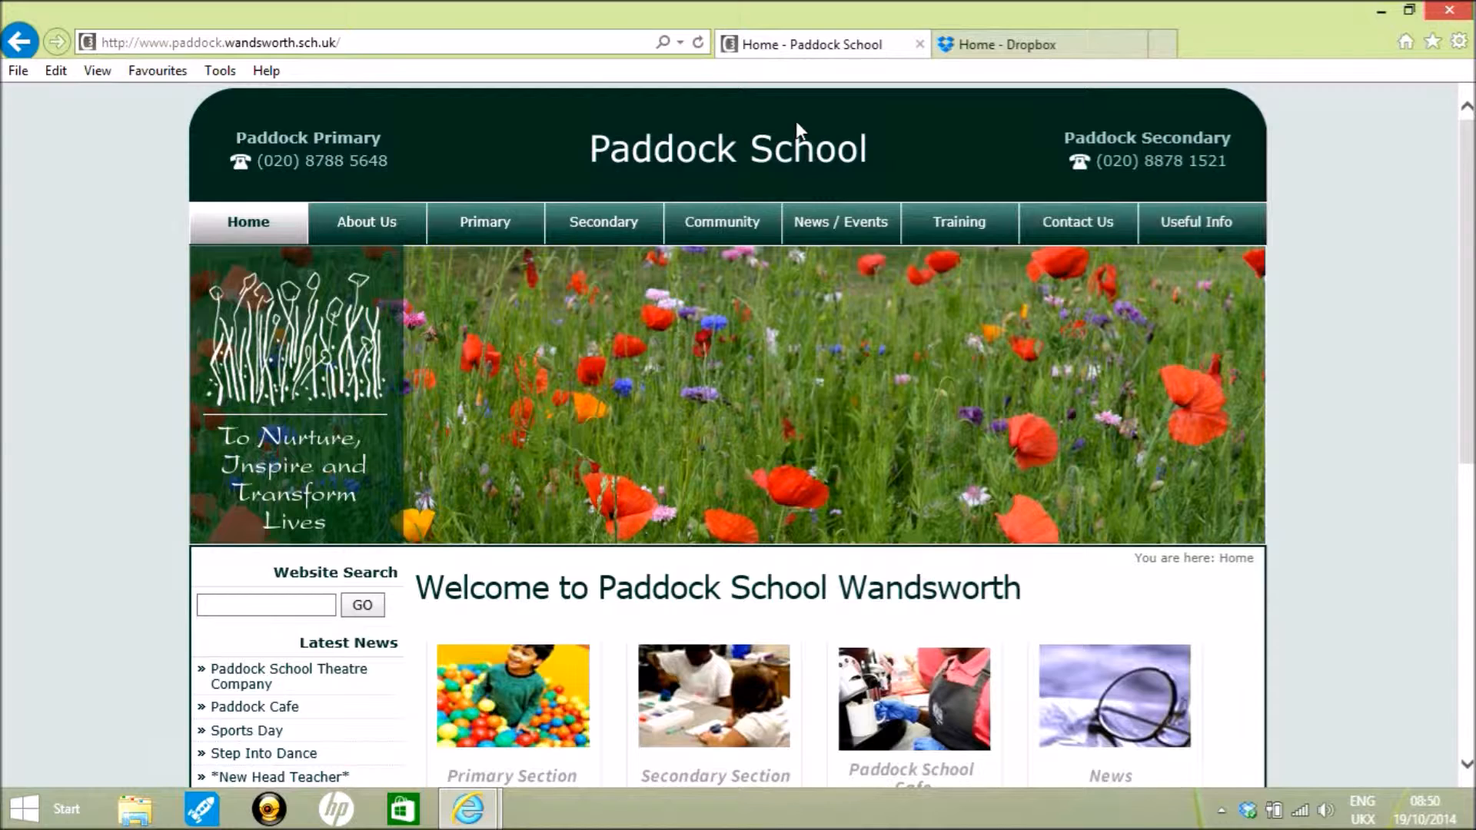
scroll(796, 123, "down", 7)
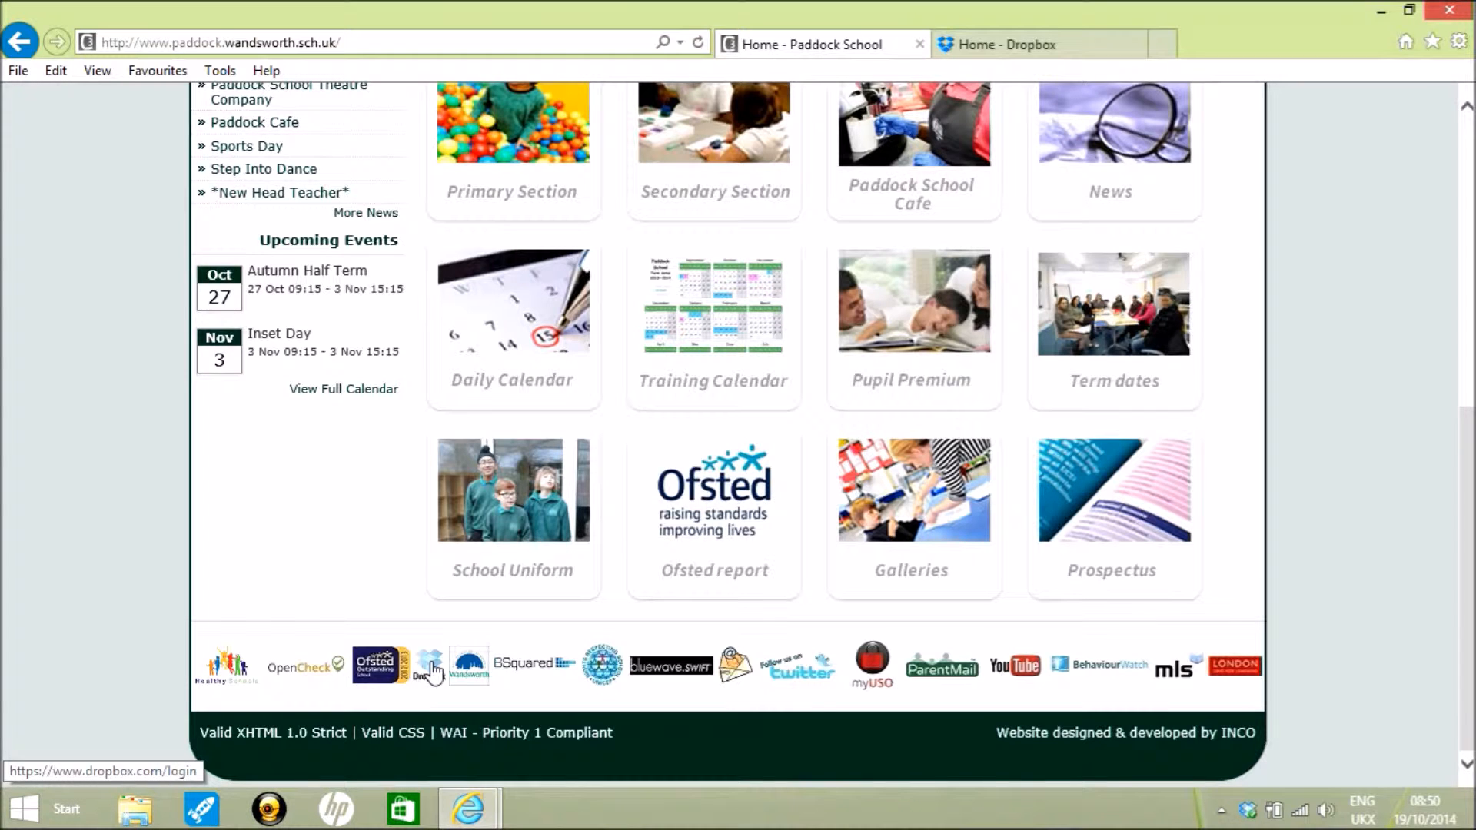
left_click(435, 674)
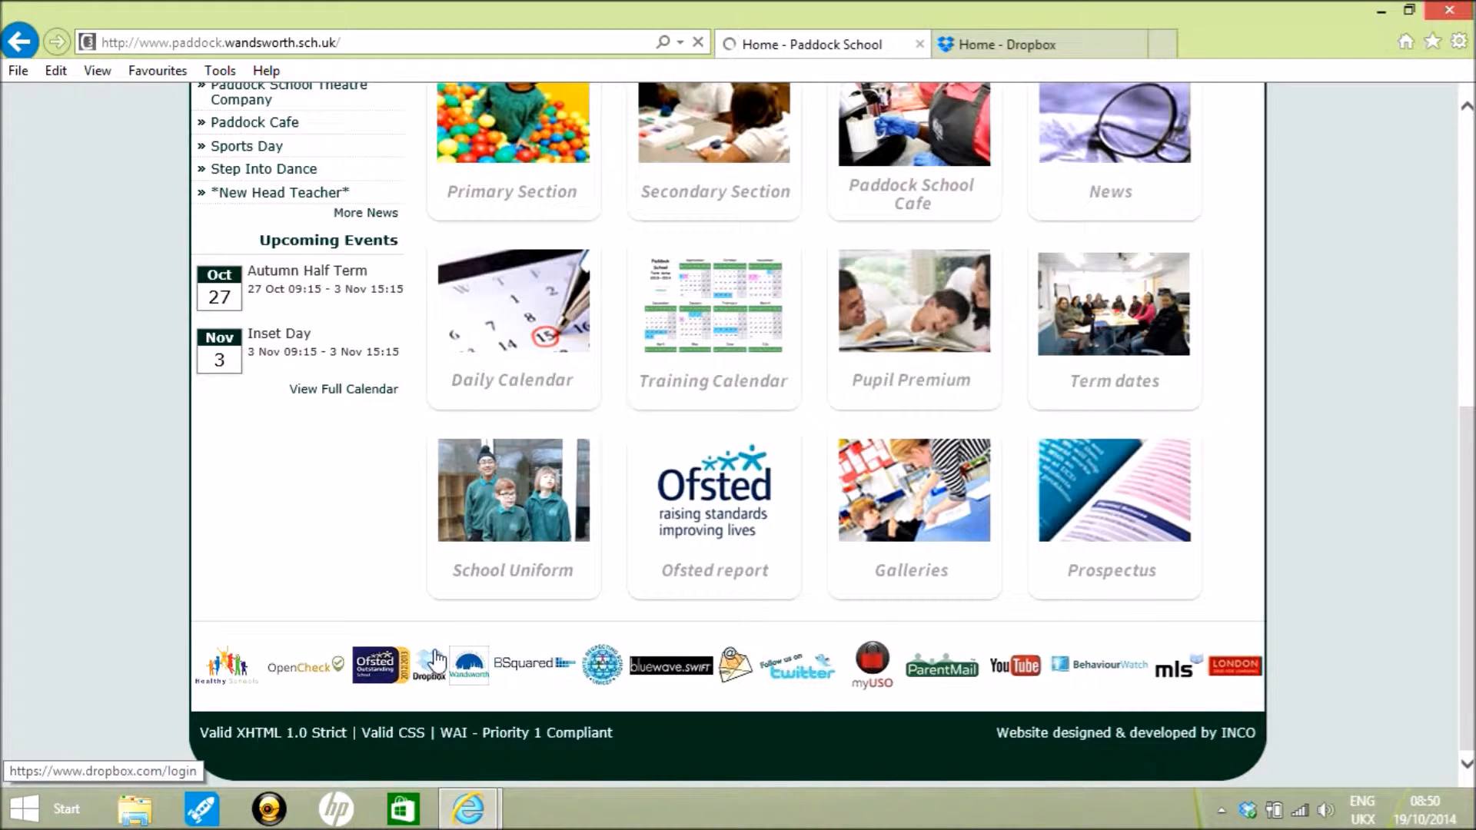
left_click(1001, 51)
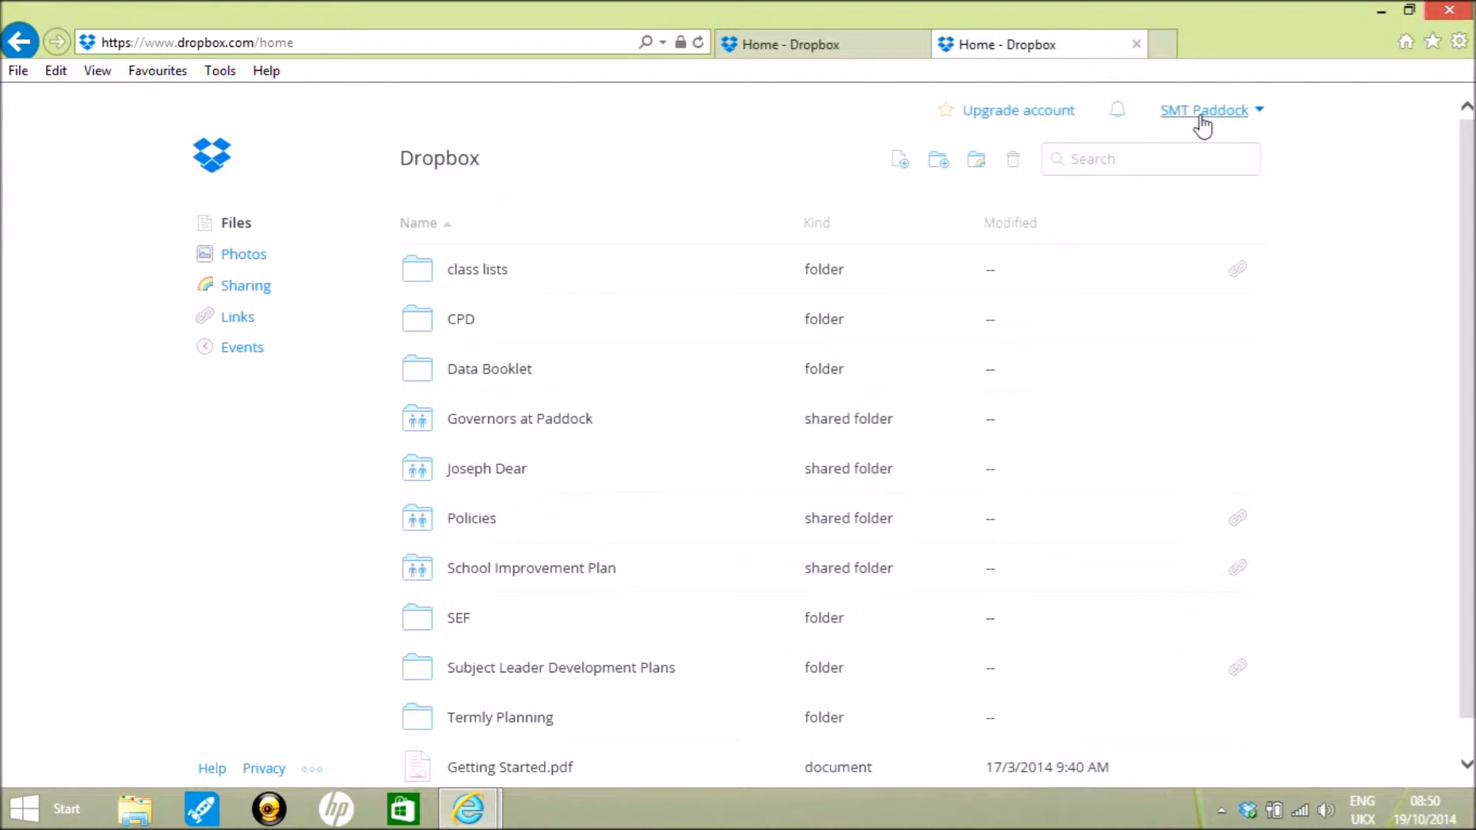
- Create and share a new folder named TestShare from the Dropbox Sharing page
scroll(1004, 233, "down", 1)
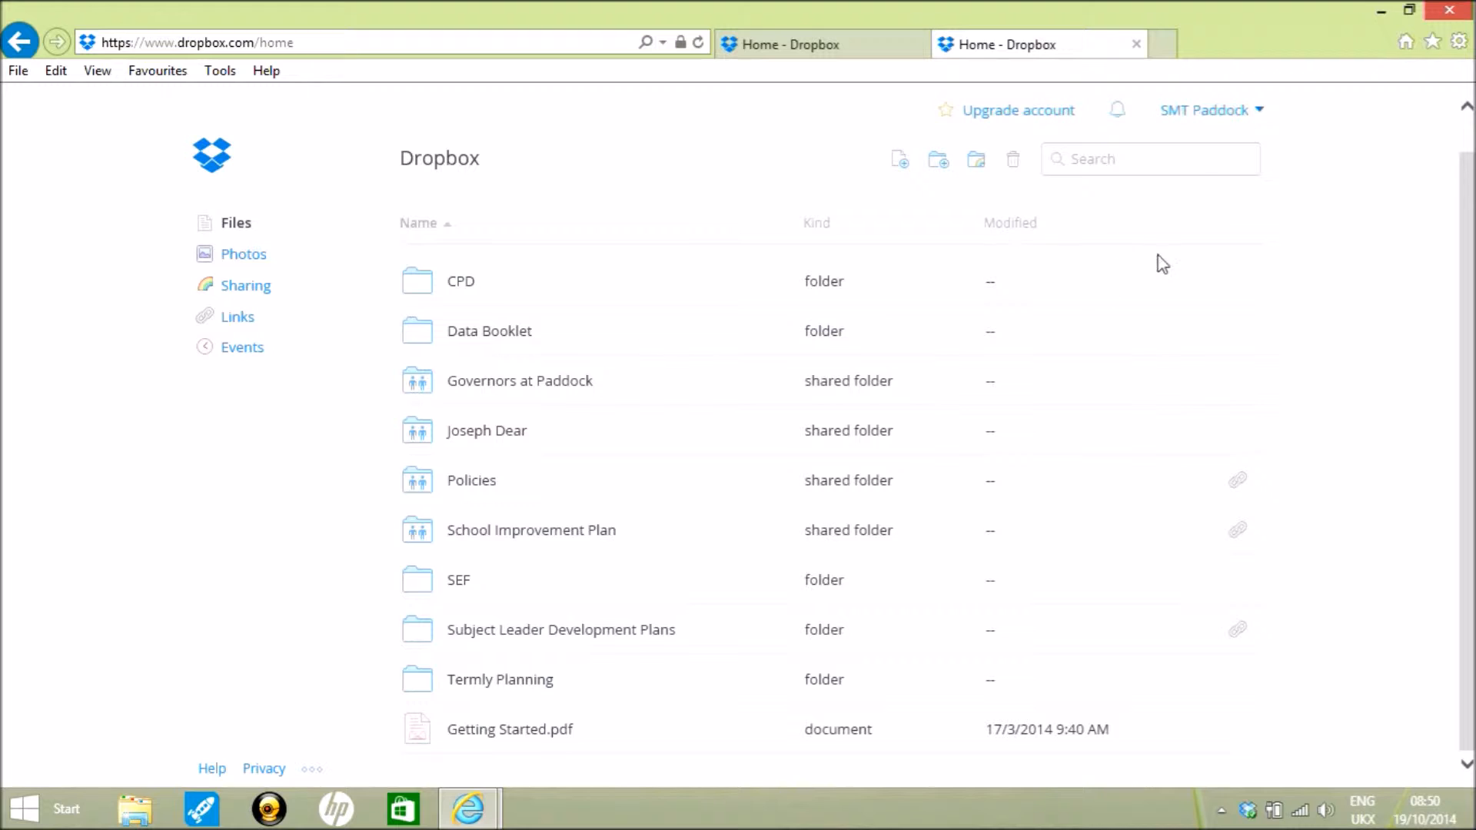
scroll(1162, 263, "up", 1)
left_click(243, 292)
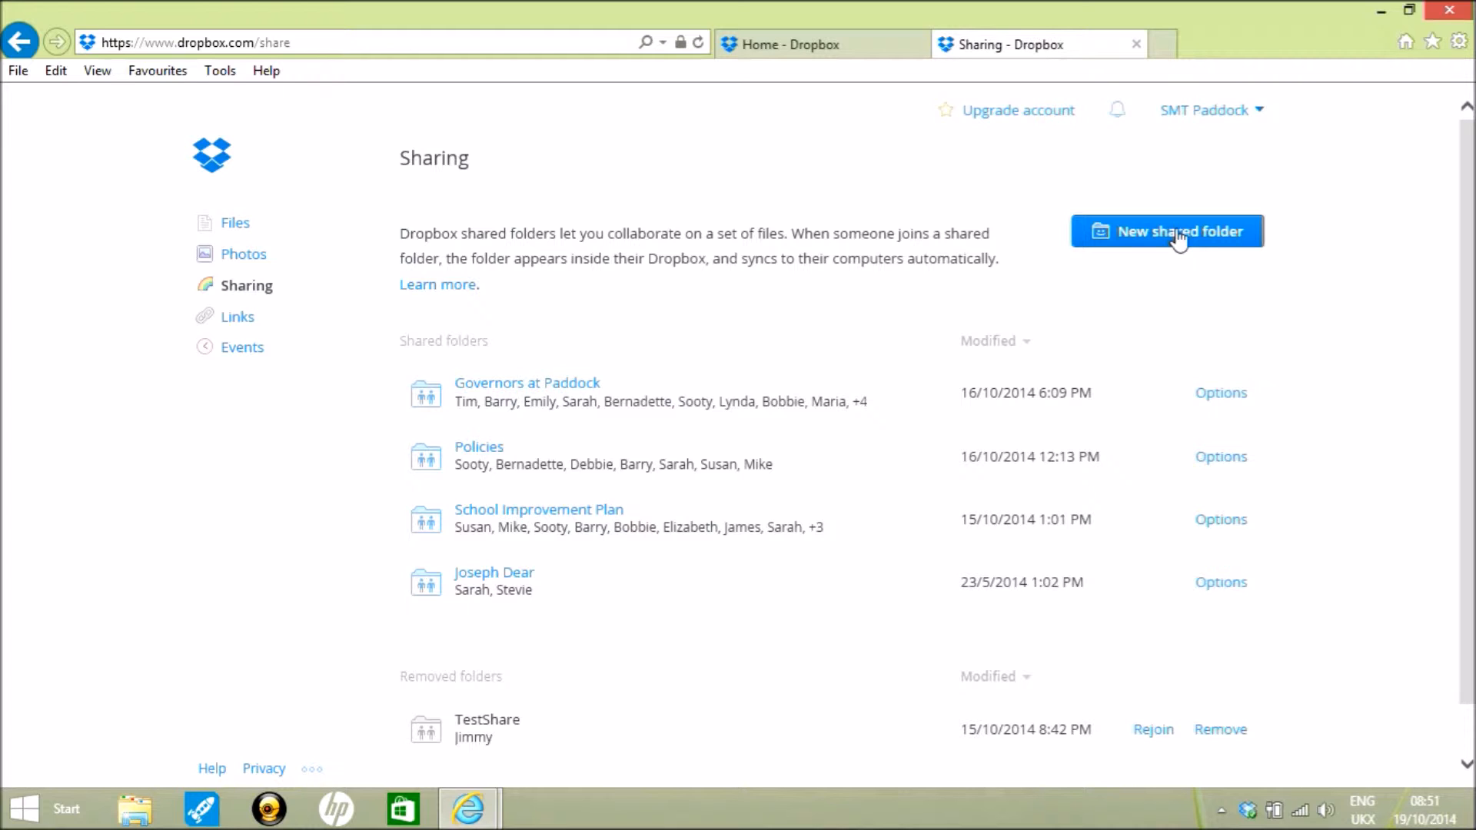
left_click(1179, 239)
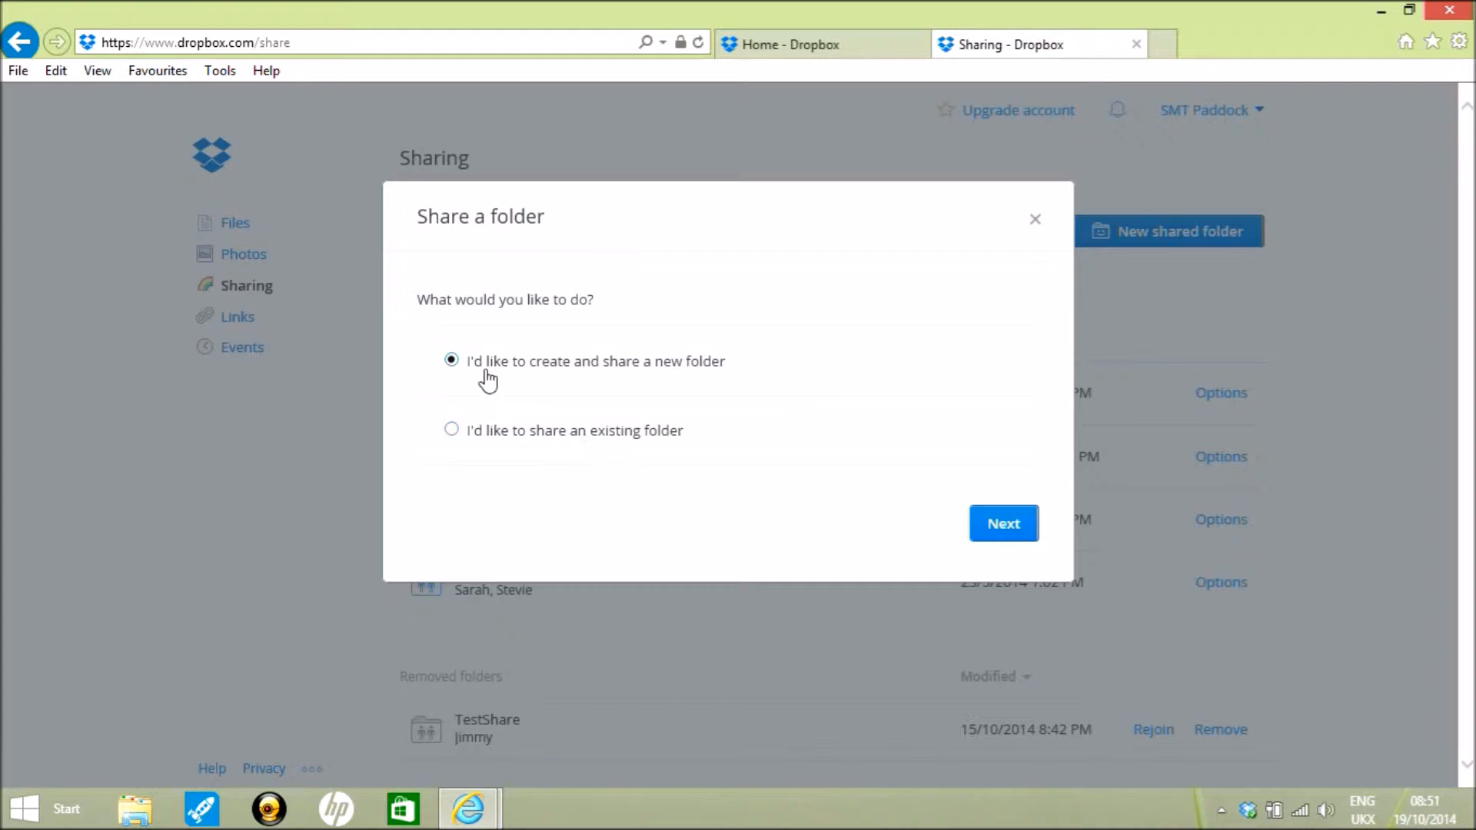
left_click(1007, 526)
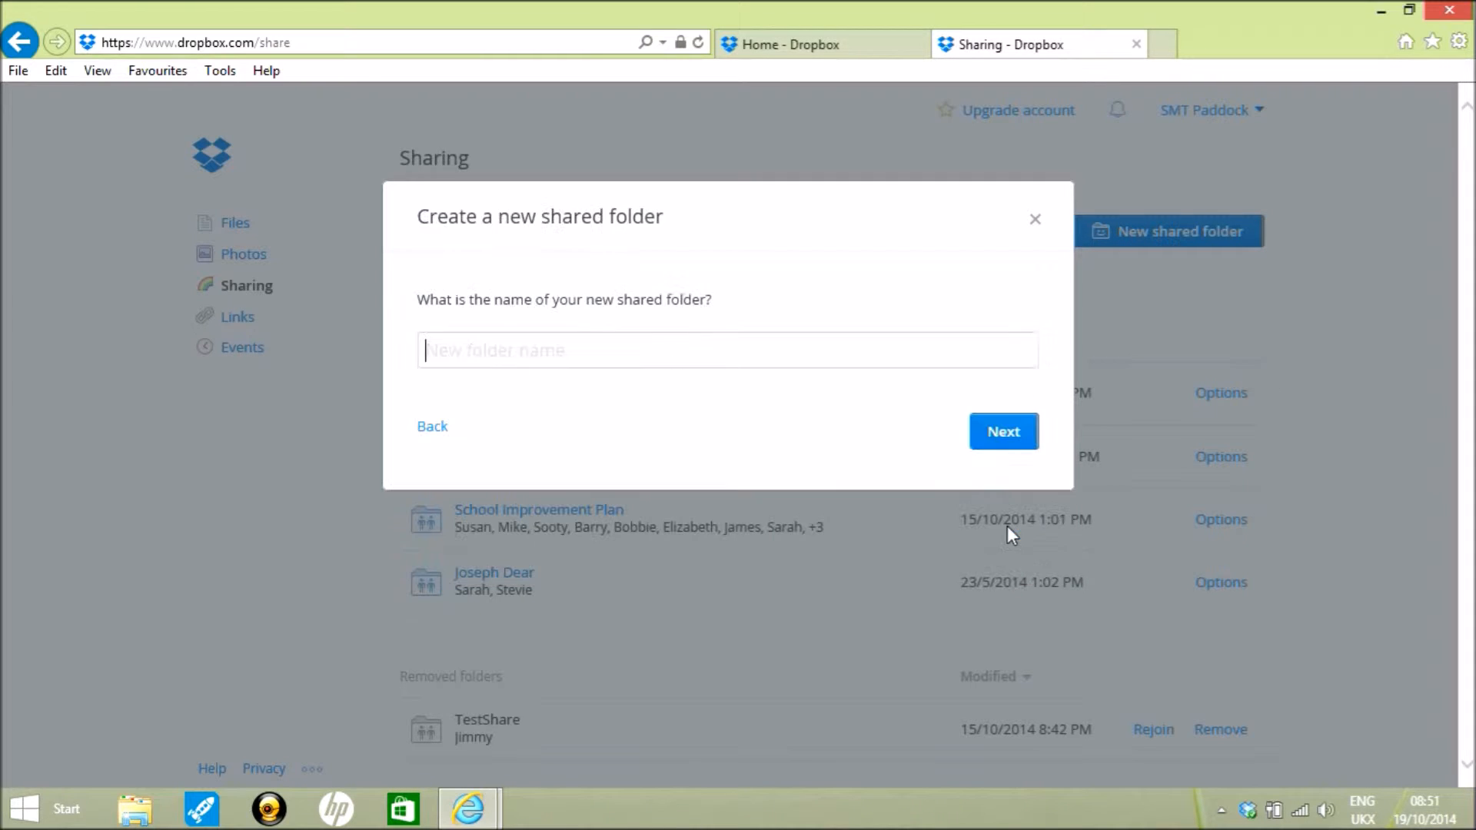
type("Test")
type("S")
type("hart")
type("e")
left_click(1005, 442)
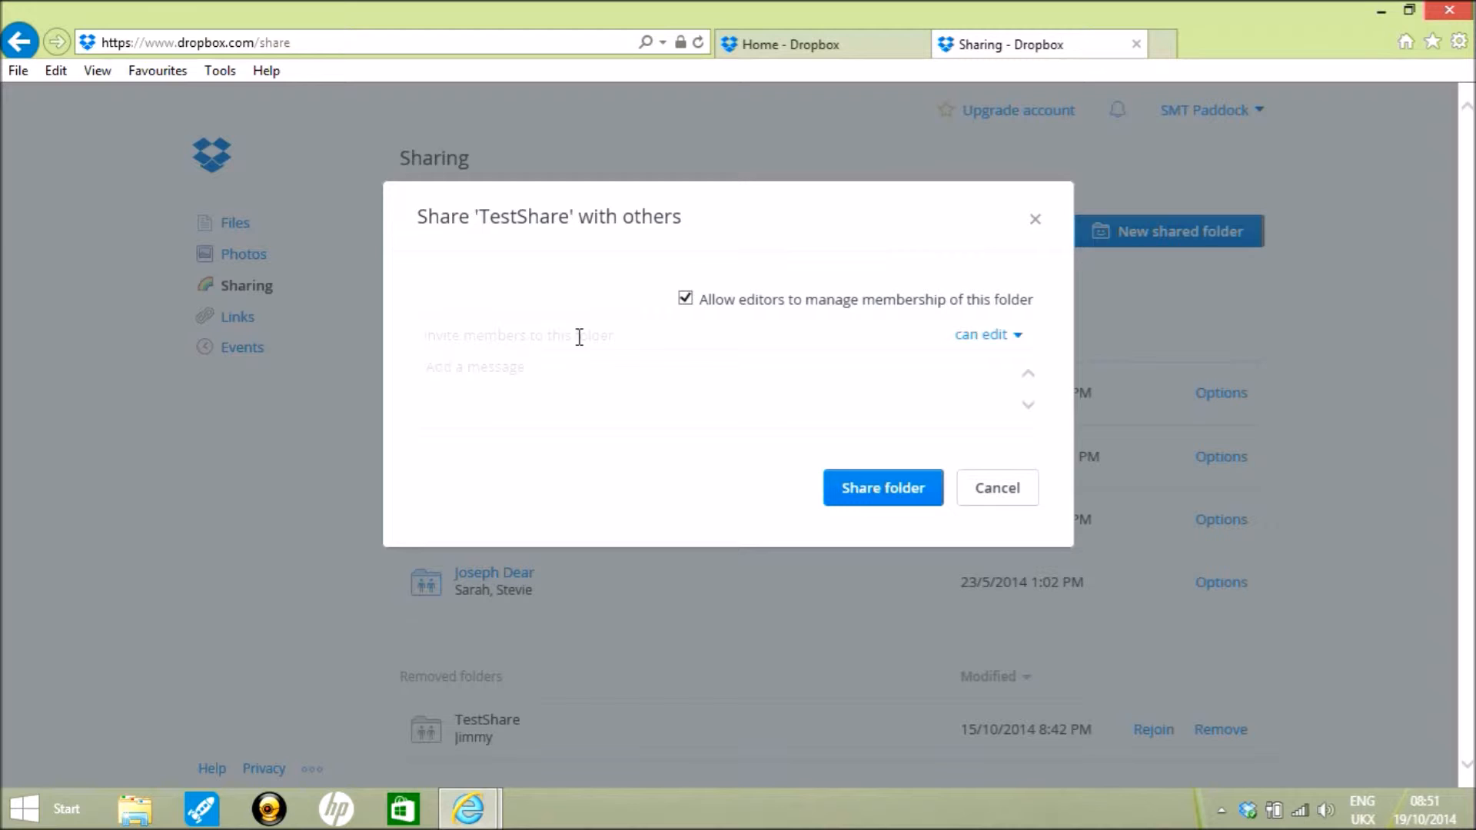
- Invite the Primary DropBox contact and the secondary school's e-mail address to TestShare, then share the folder
type("primary")
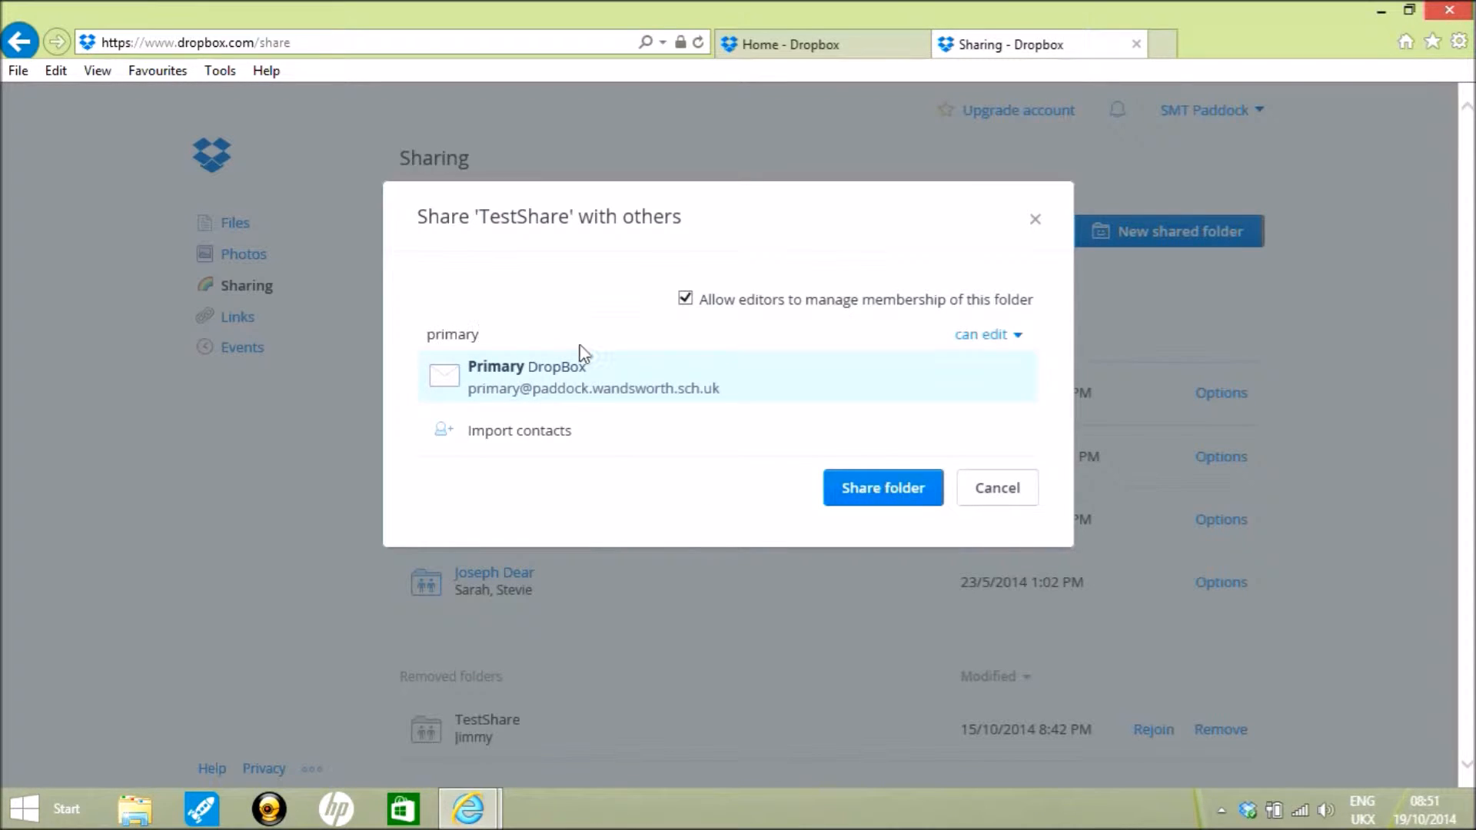
left_click(587, 396)
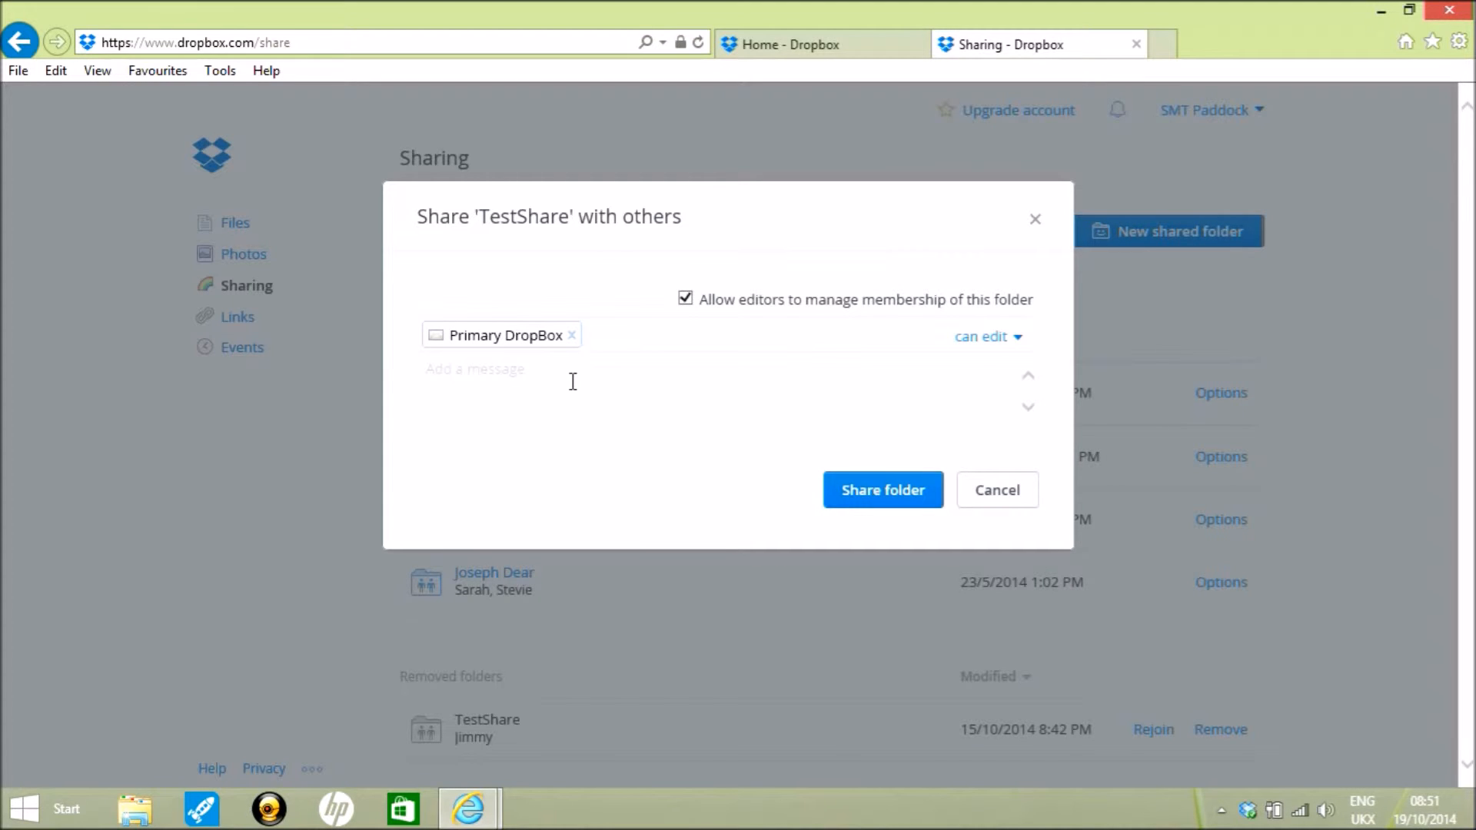
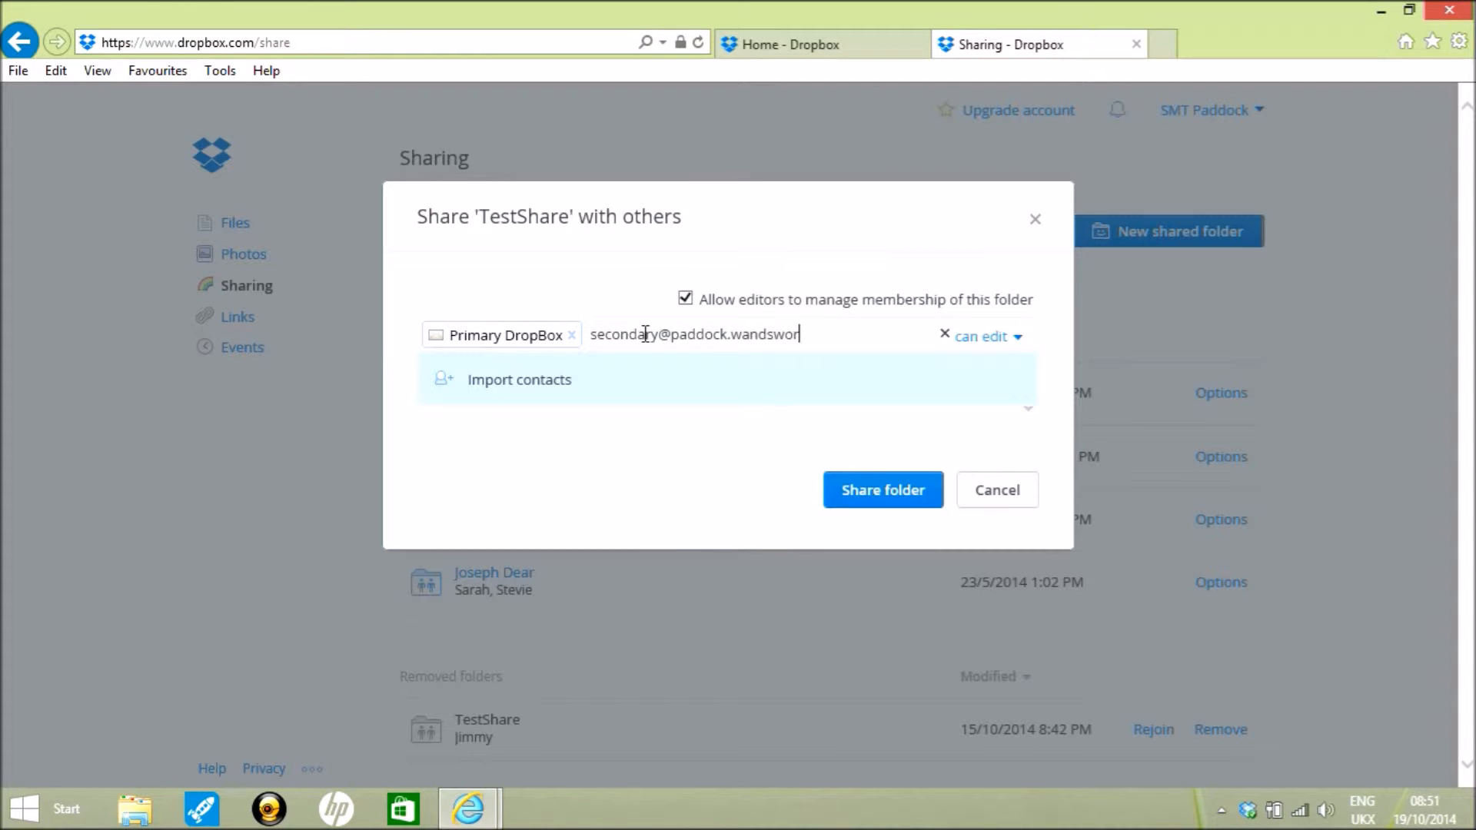
left_click(874, 338)
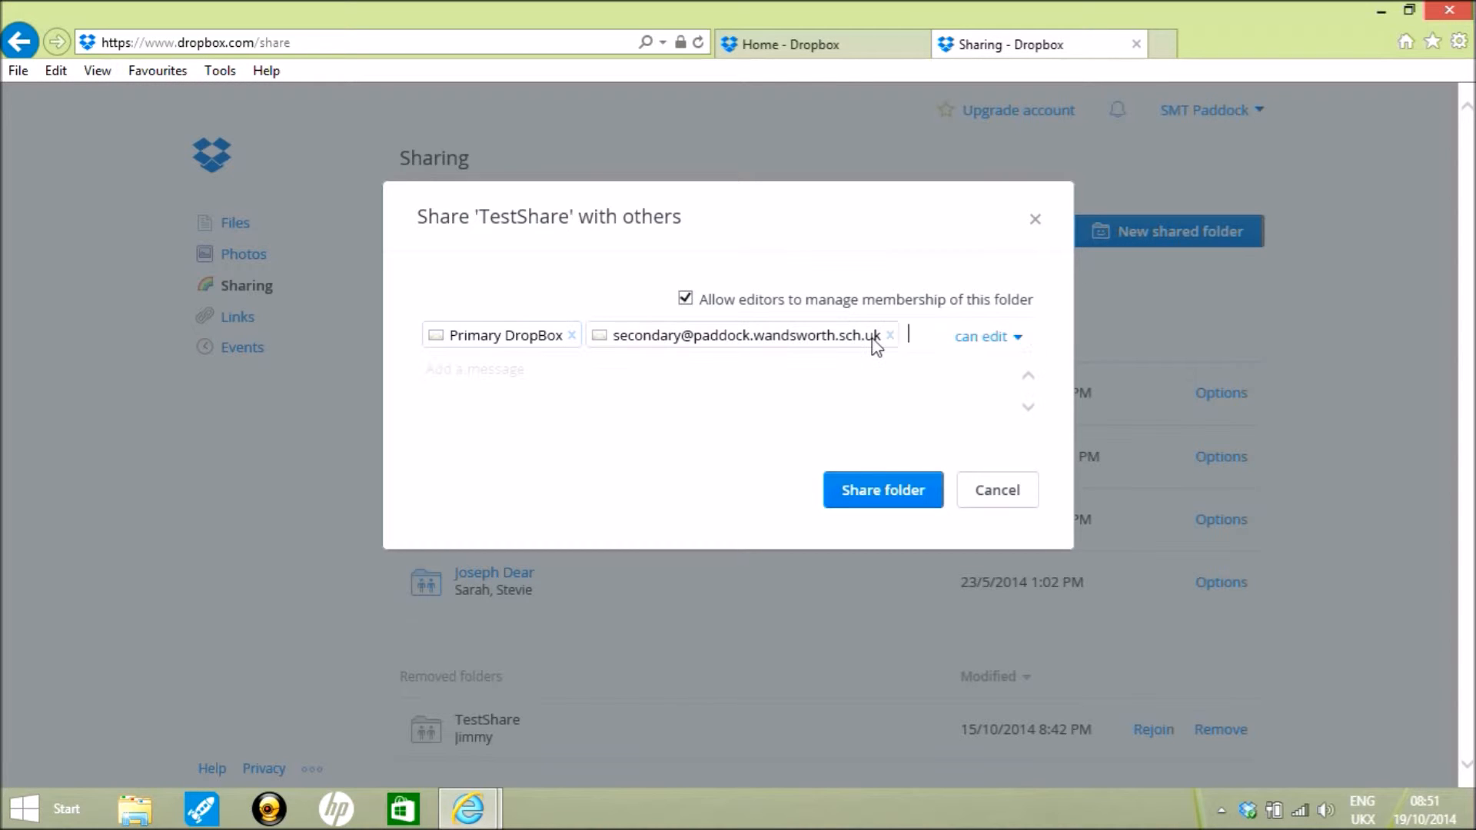
left_click(889, 492)
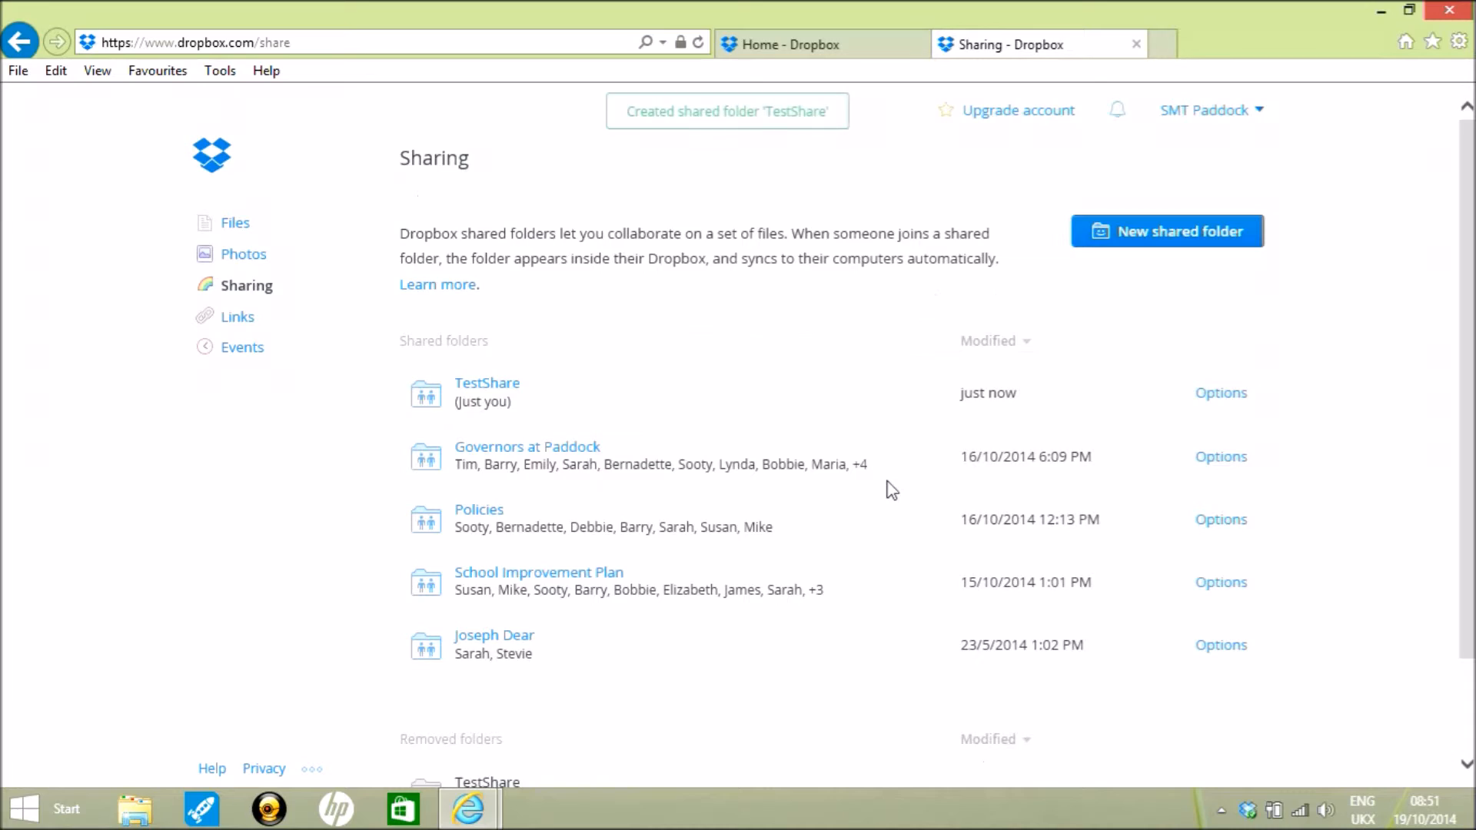
left_click(489, 394)
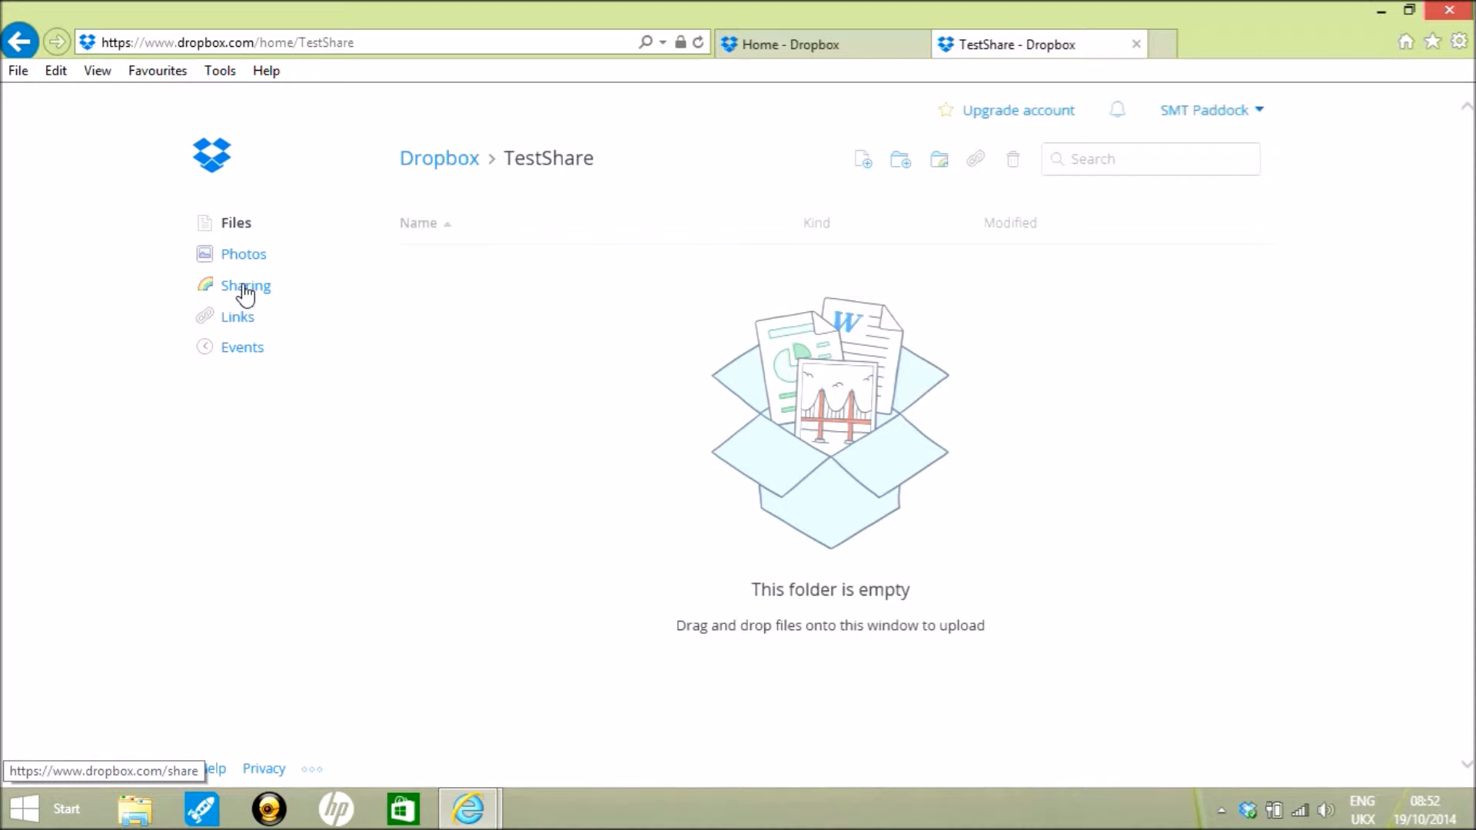
left_click(232, 228)
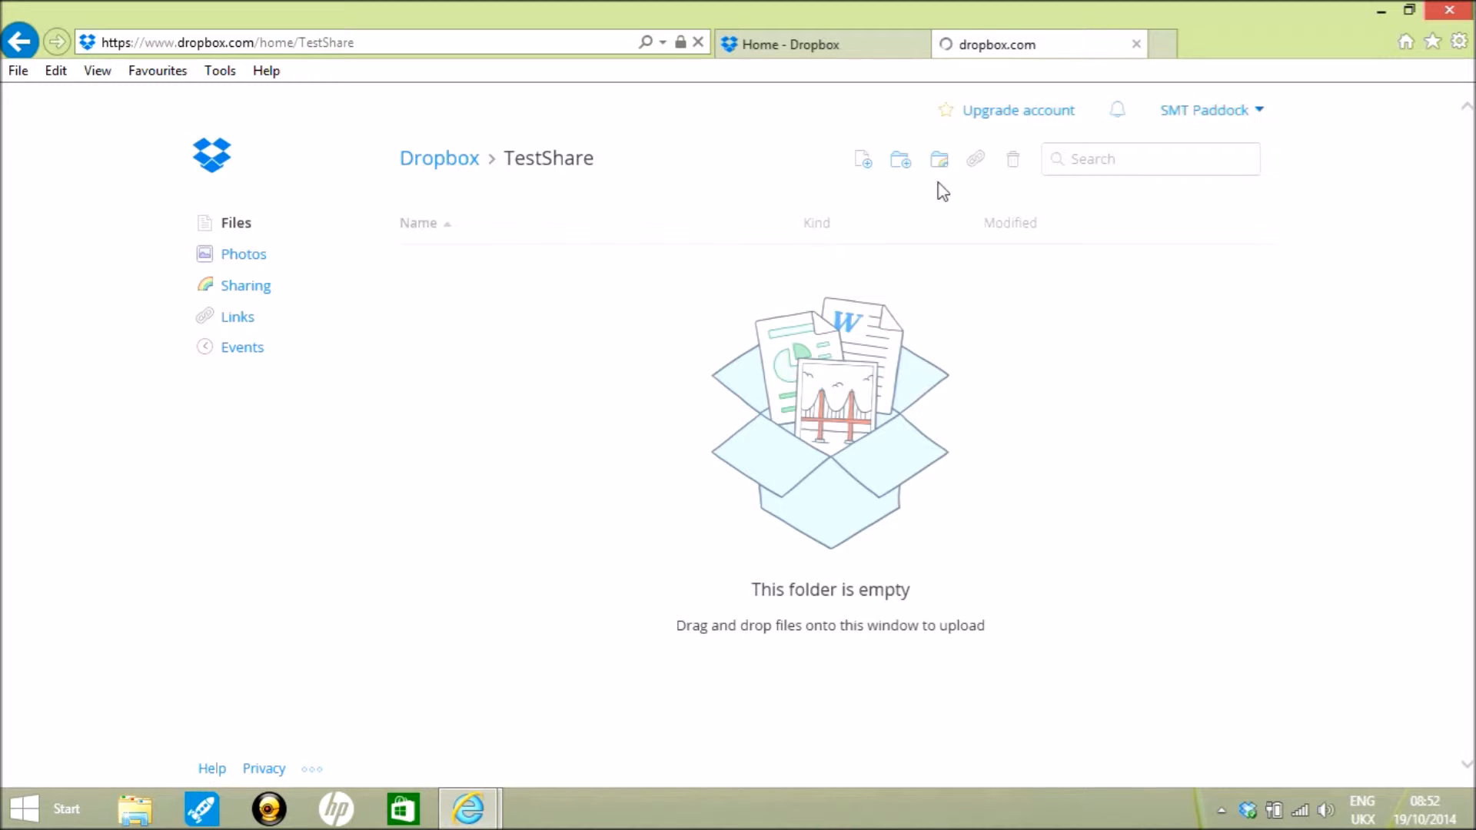
left_click(901, 162)
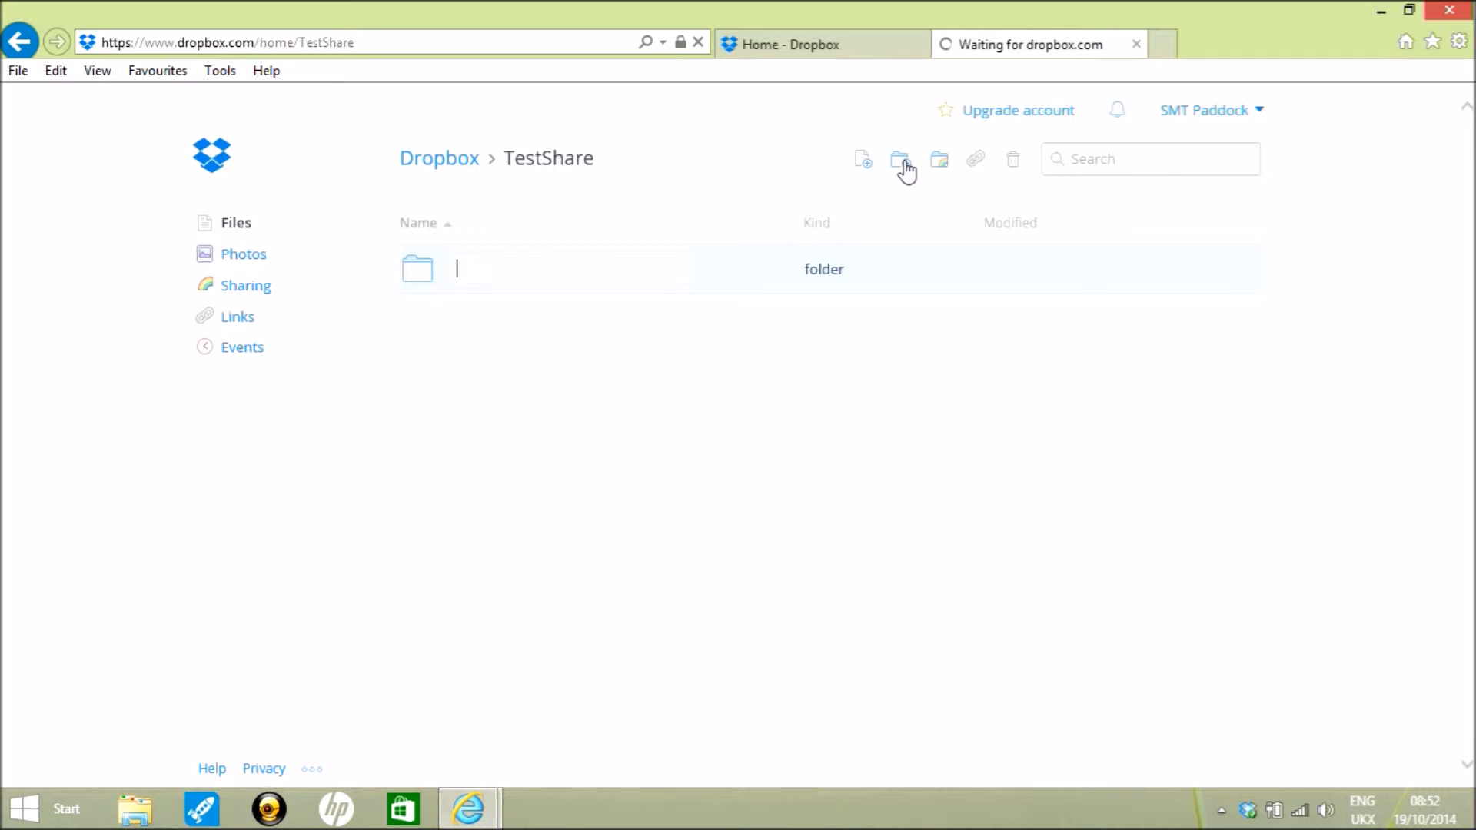
type("Teach")
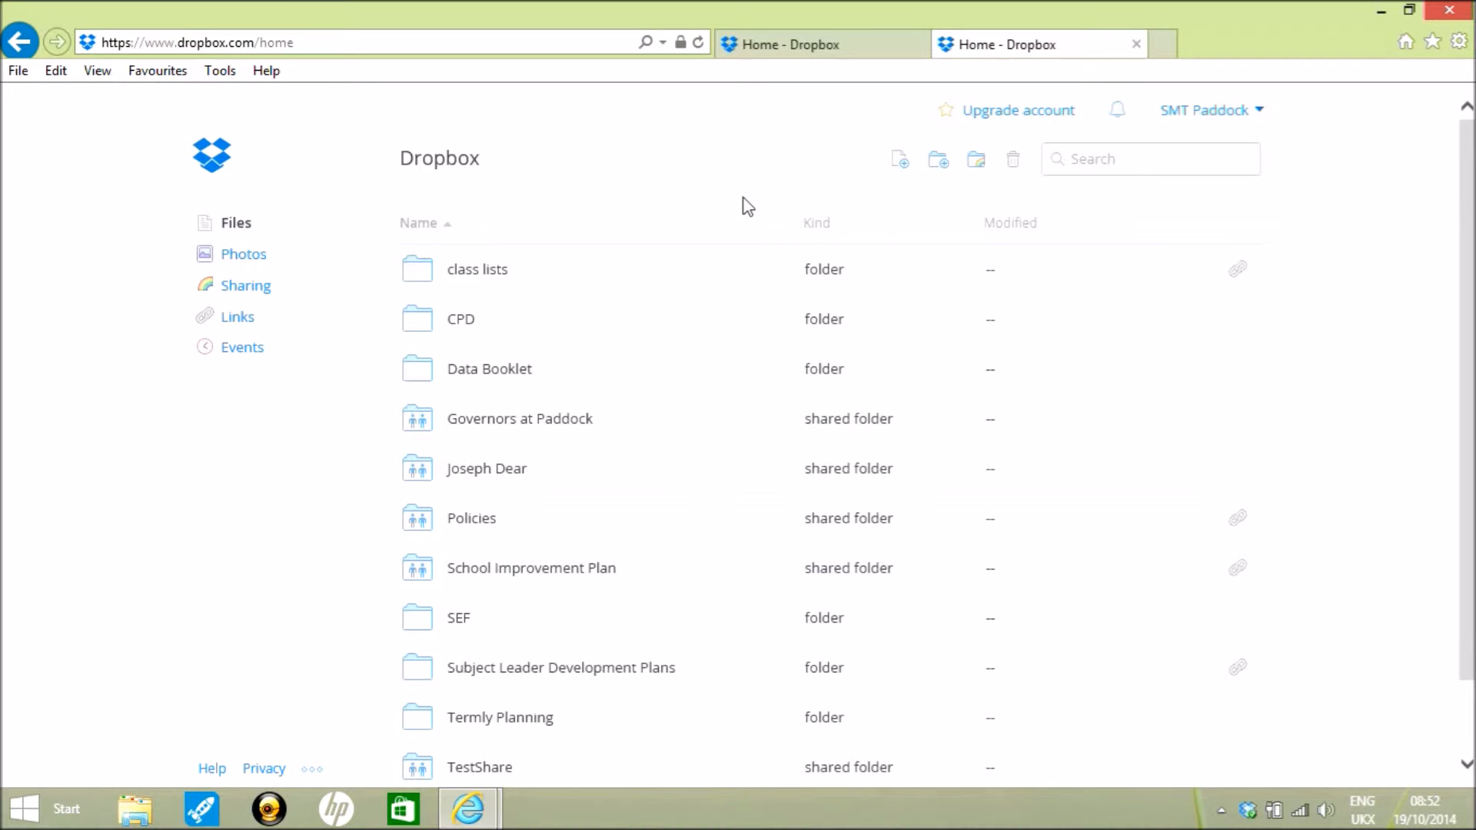
- Open the TestShare folder and create a subfolder named Teachers inside it
scroll(595, 309, "down", 1)
left_click(484, 687)
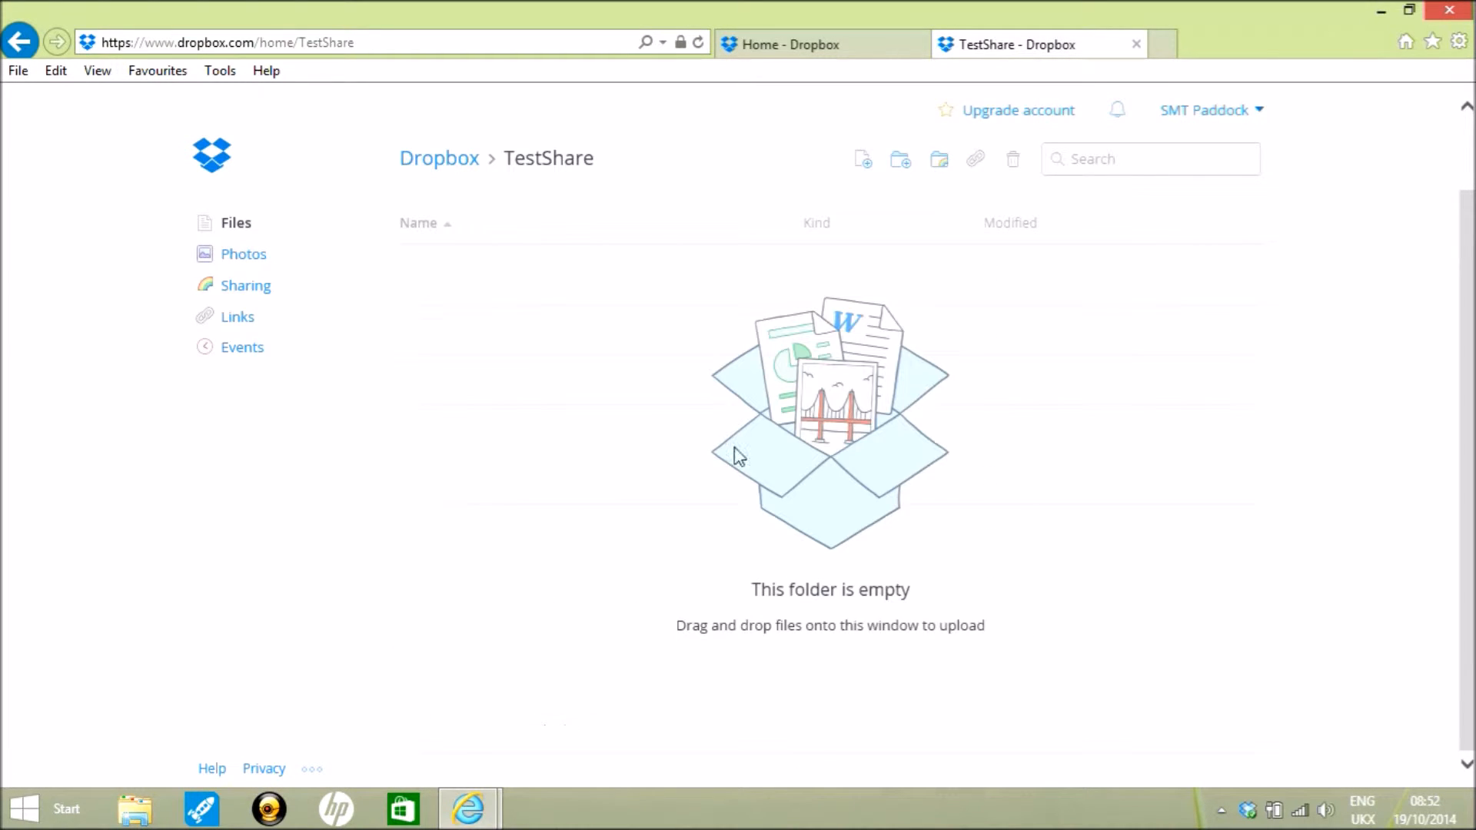
left_click(901, 161)
type("T")
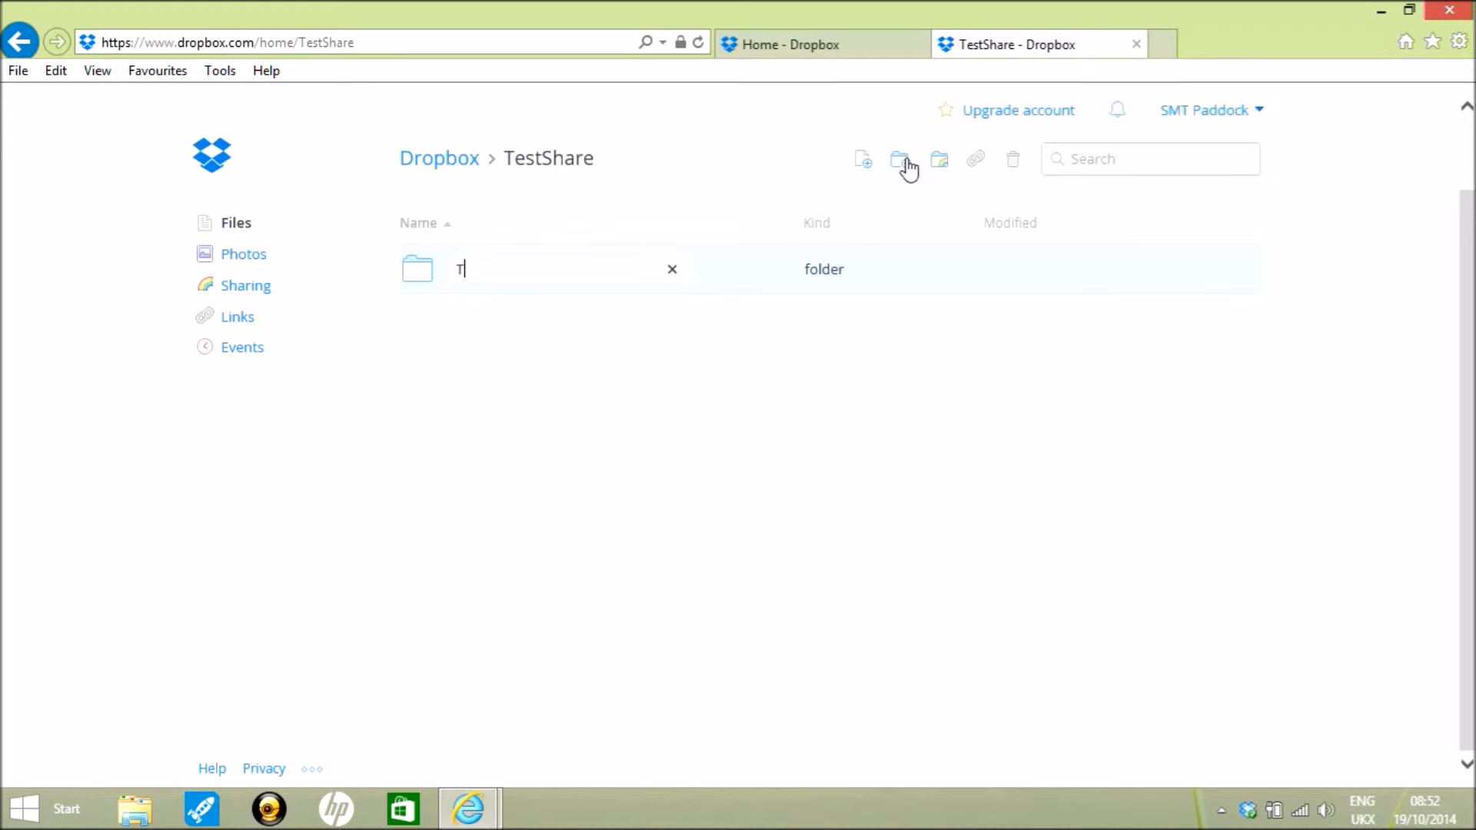
type("eachers")
key("Return")
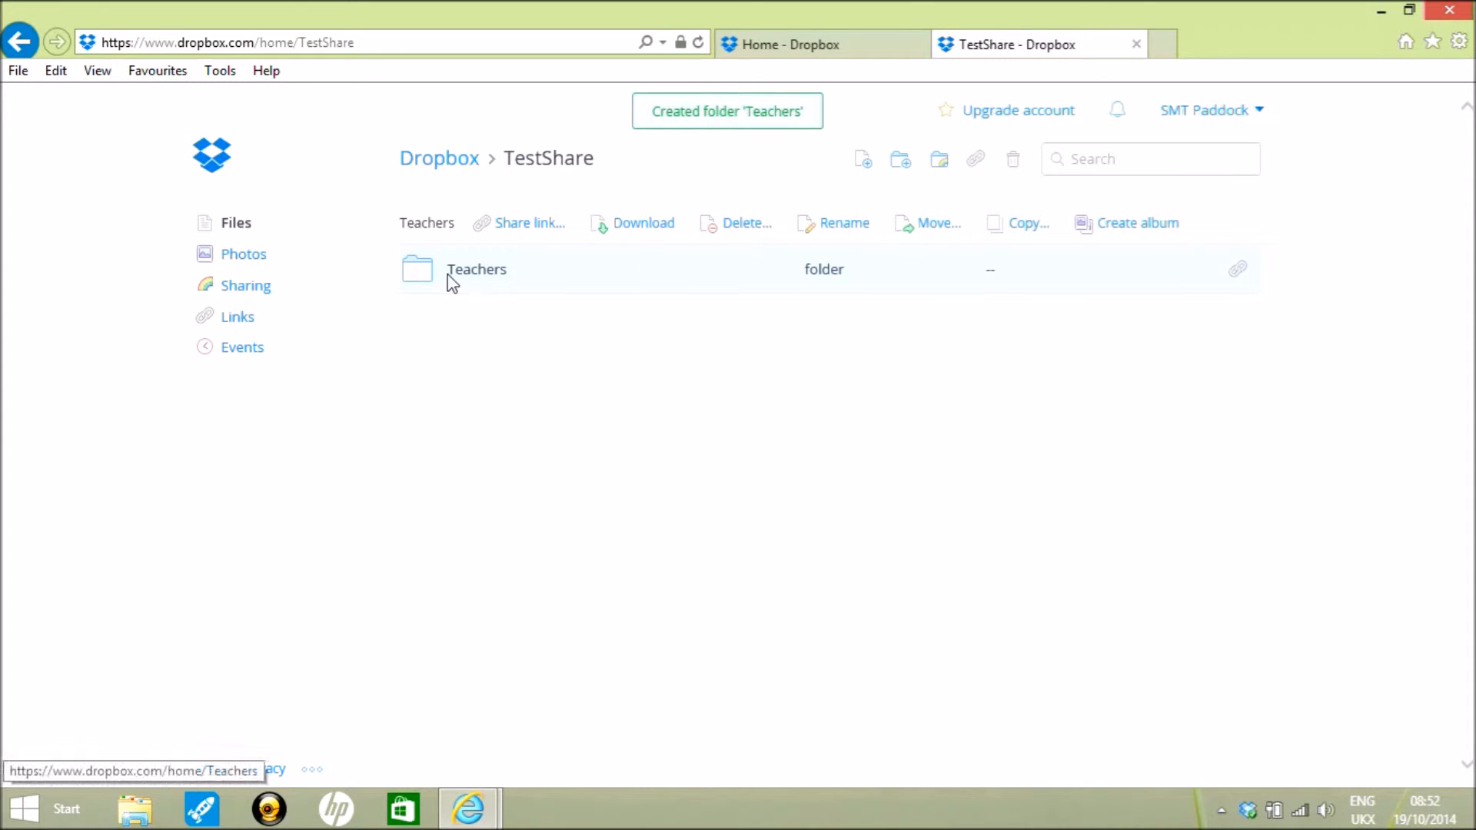
- Upload Cloud.jpg from the GamesSalad downloads folder into the Teachers folder
left_click(465, 279)
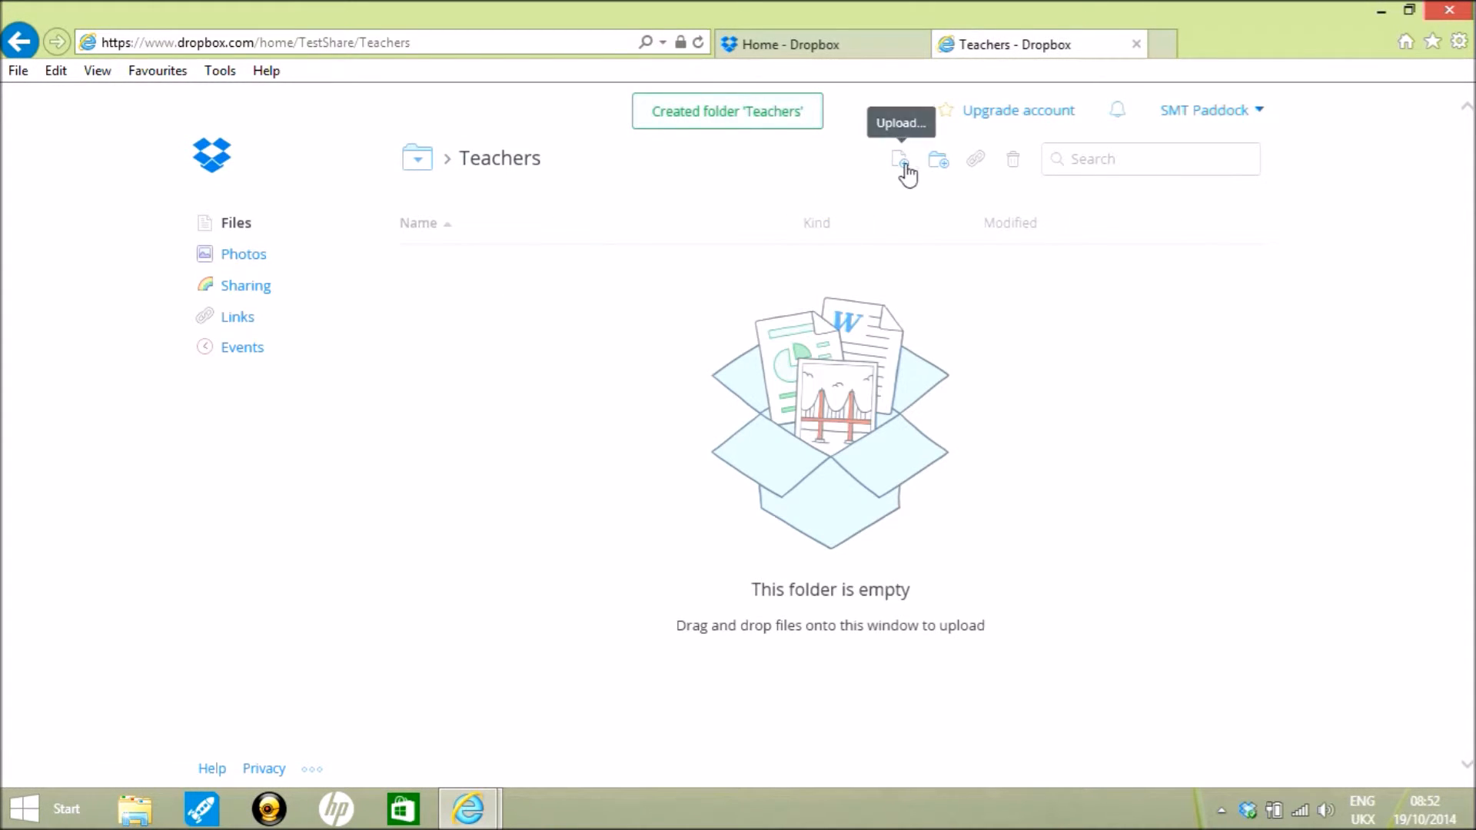
left_click(905, 166)
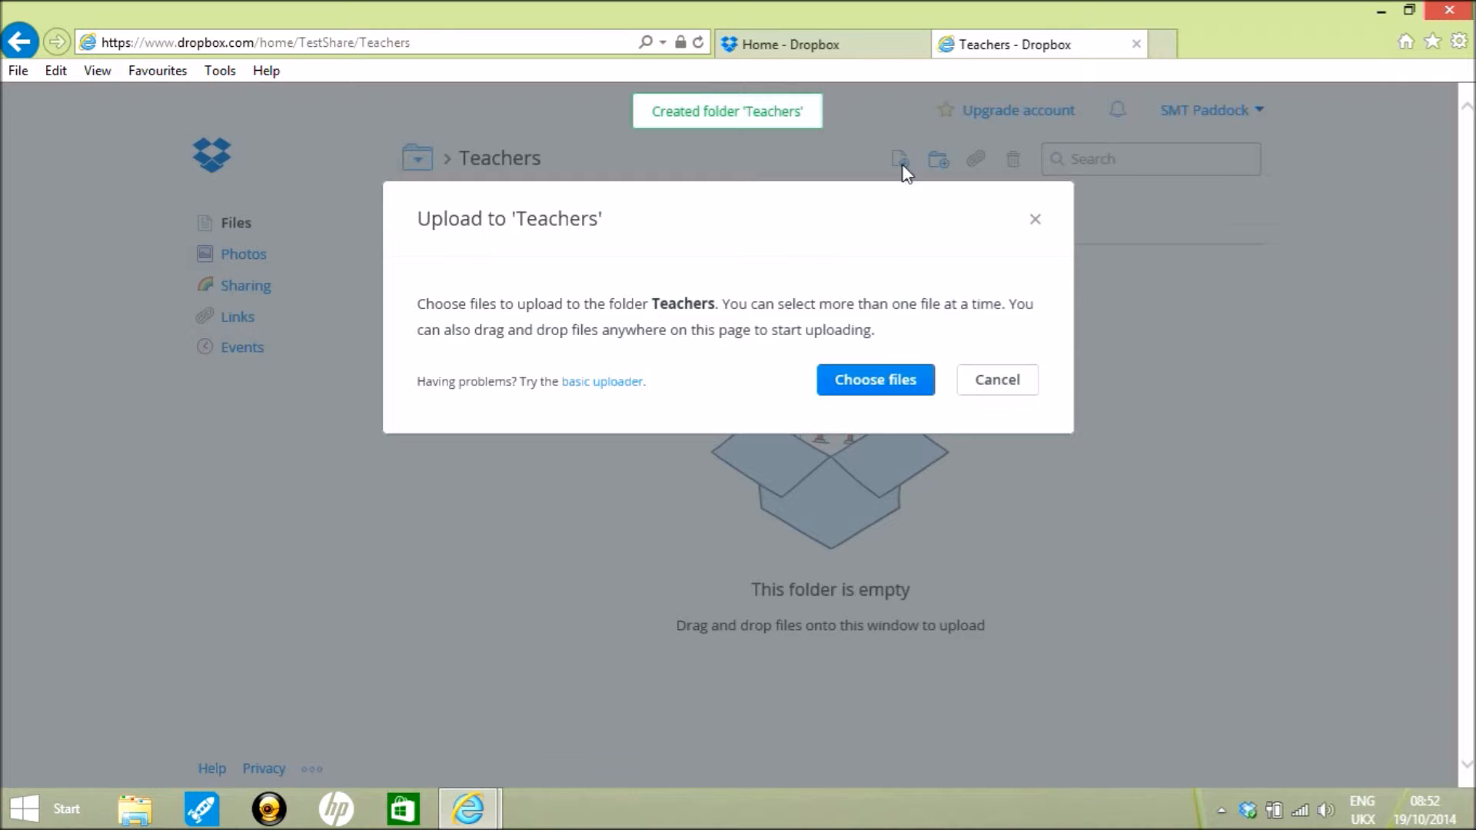
left_click(876, 371)
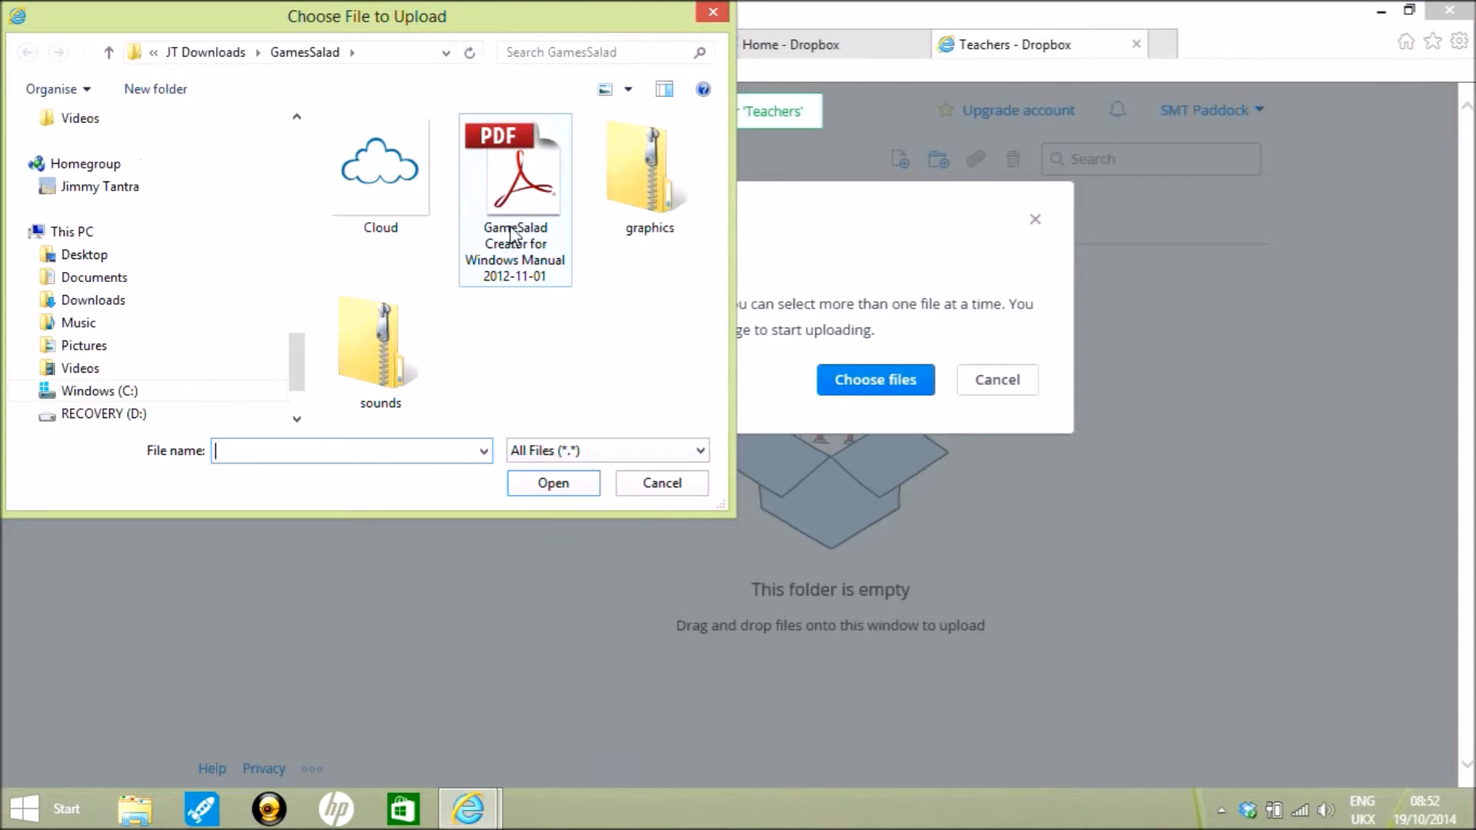
double_click(395, 181)
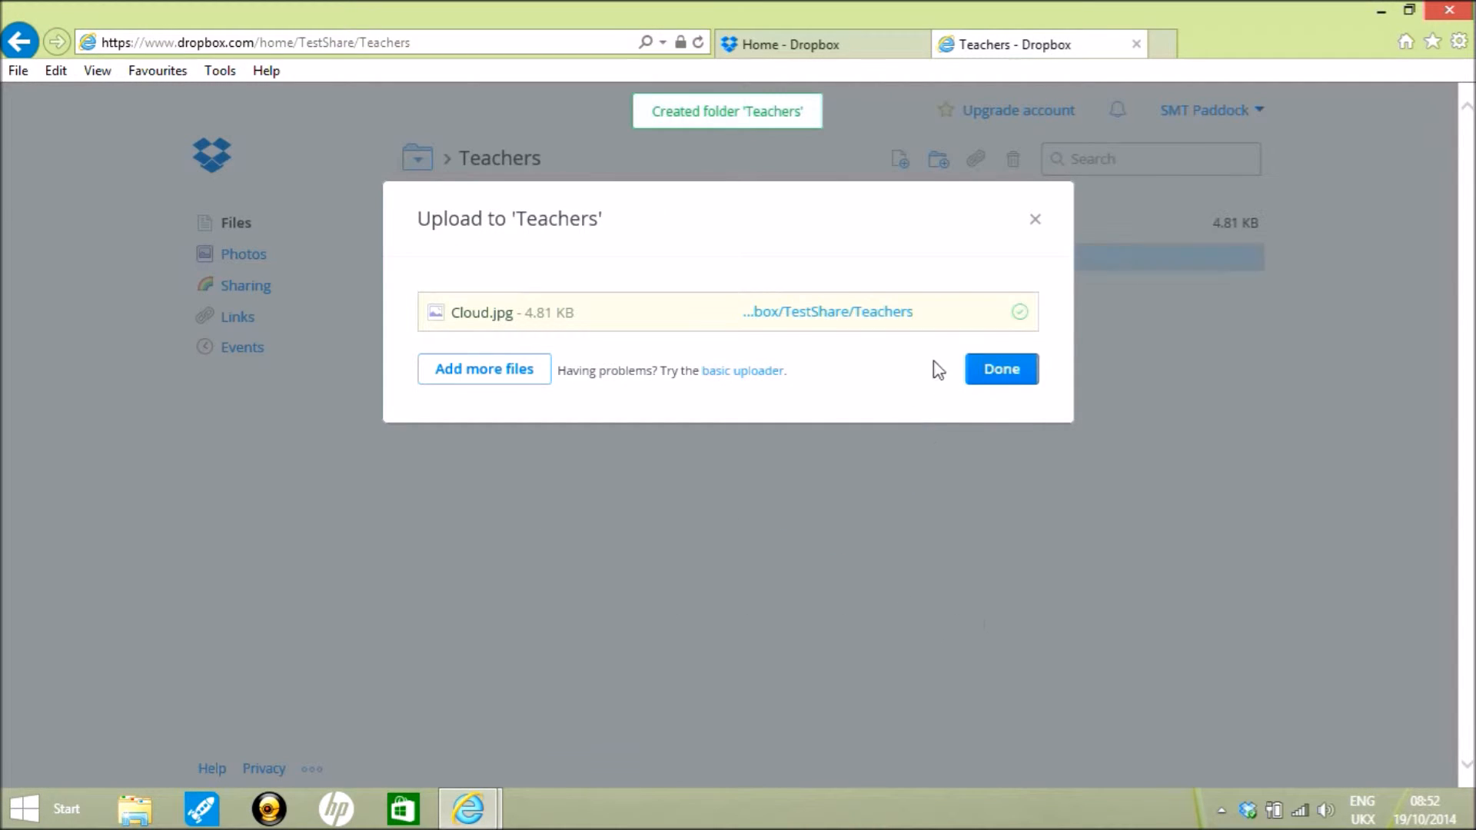
left_click(1002, 370)
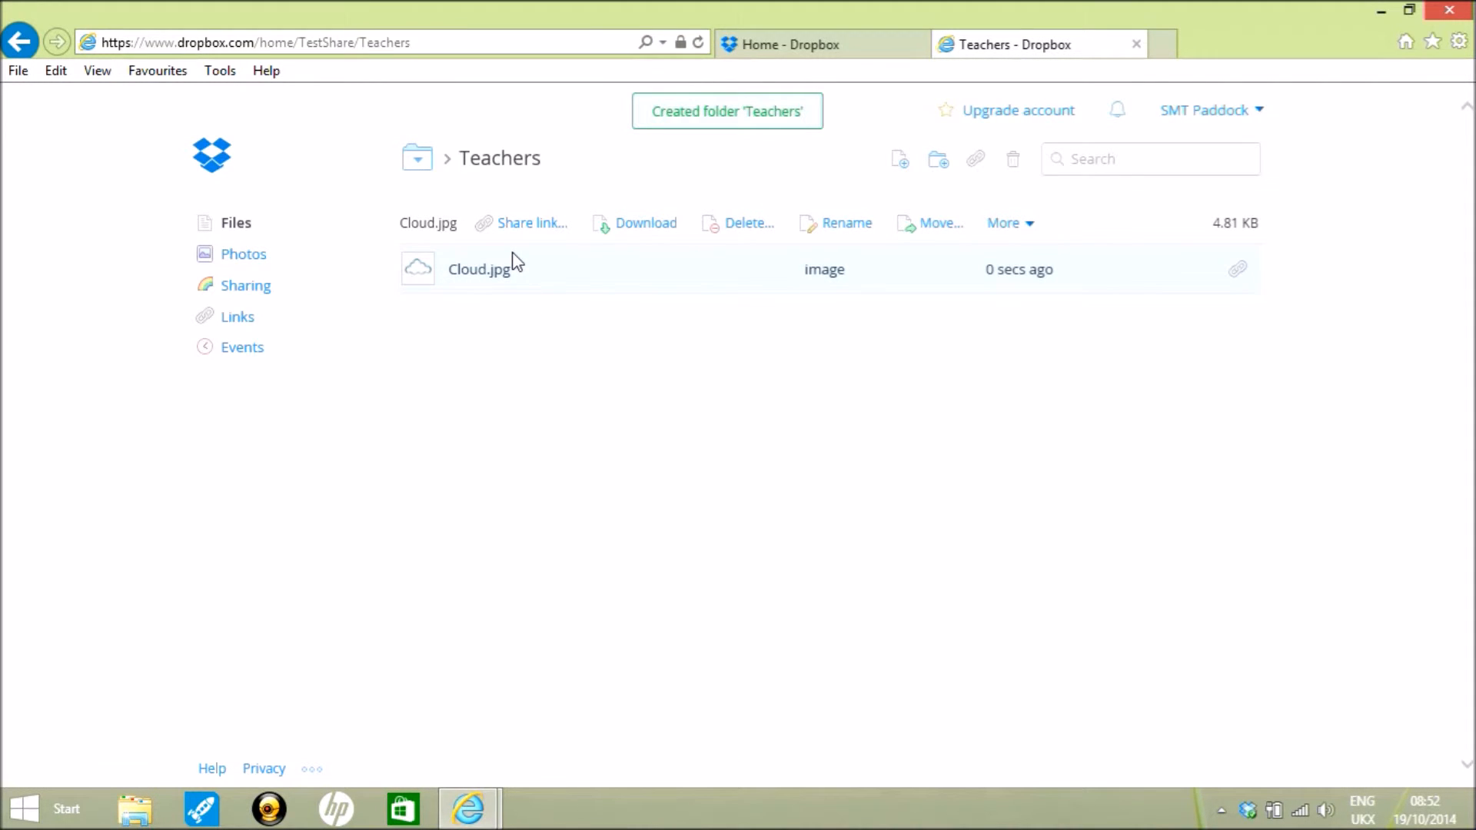
- Generate a share link for the Teachers folder and close the link dialog
left_click(975, 163)
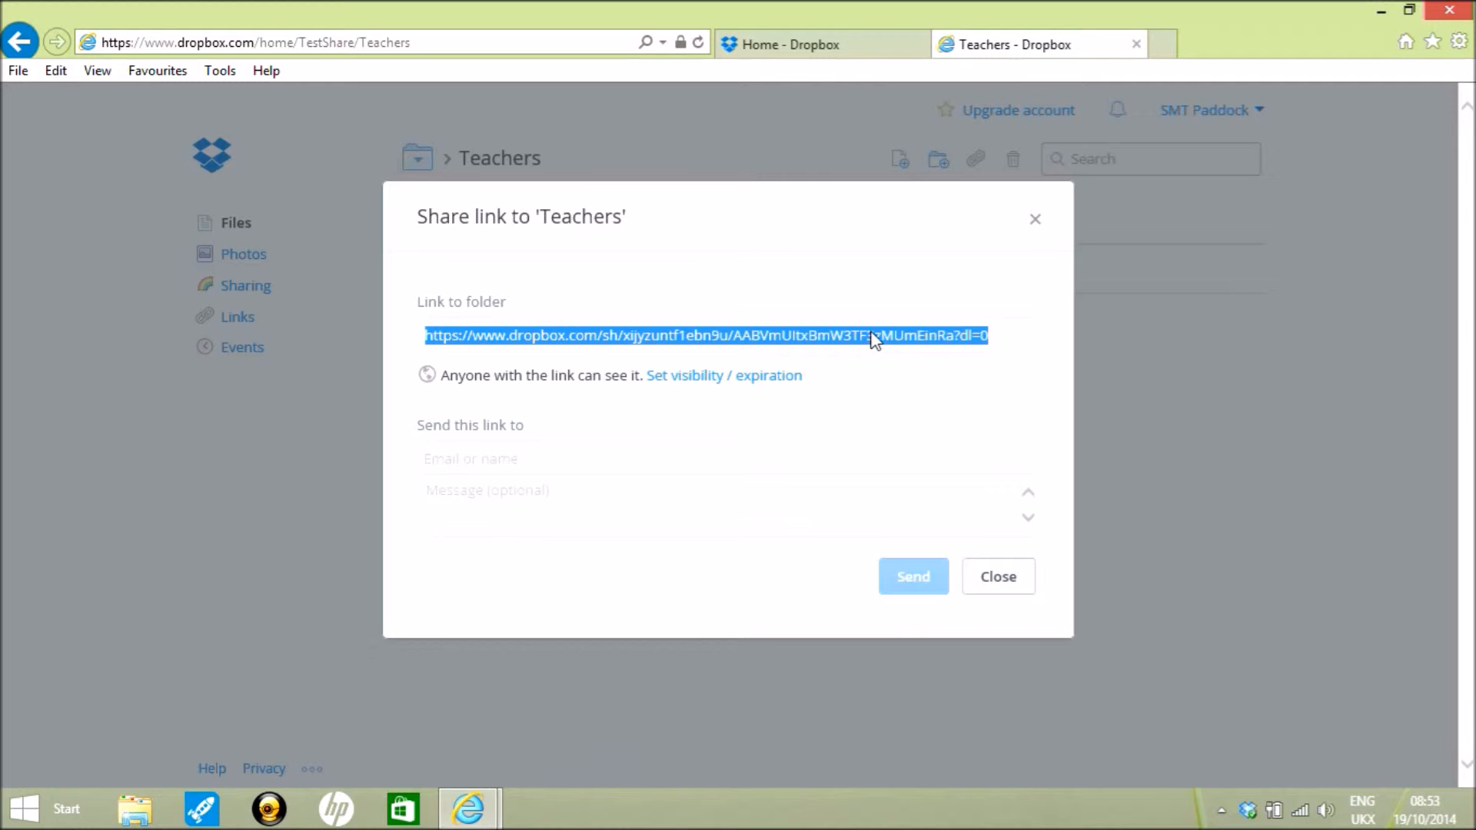
left_click(998, 578)
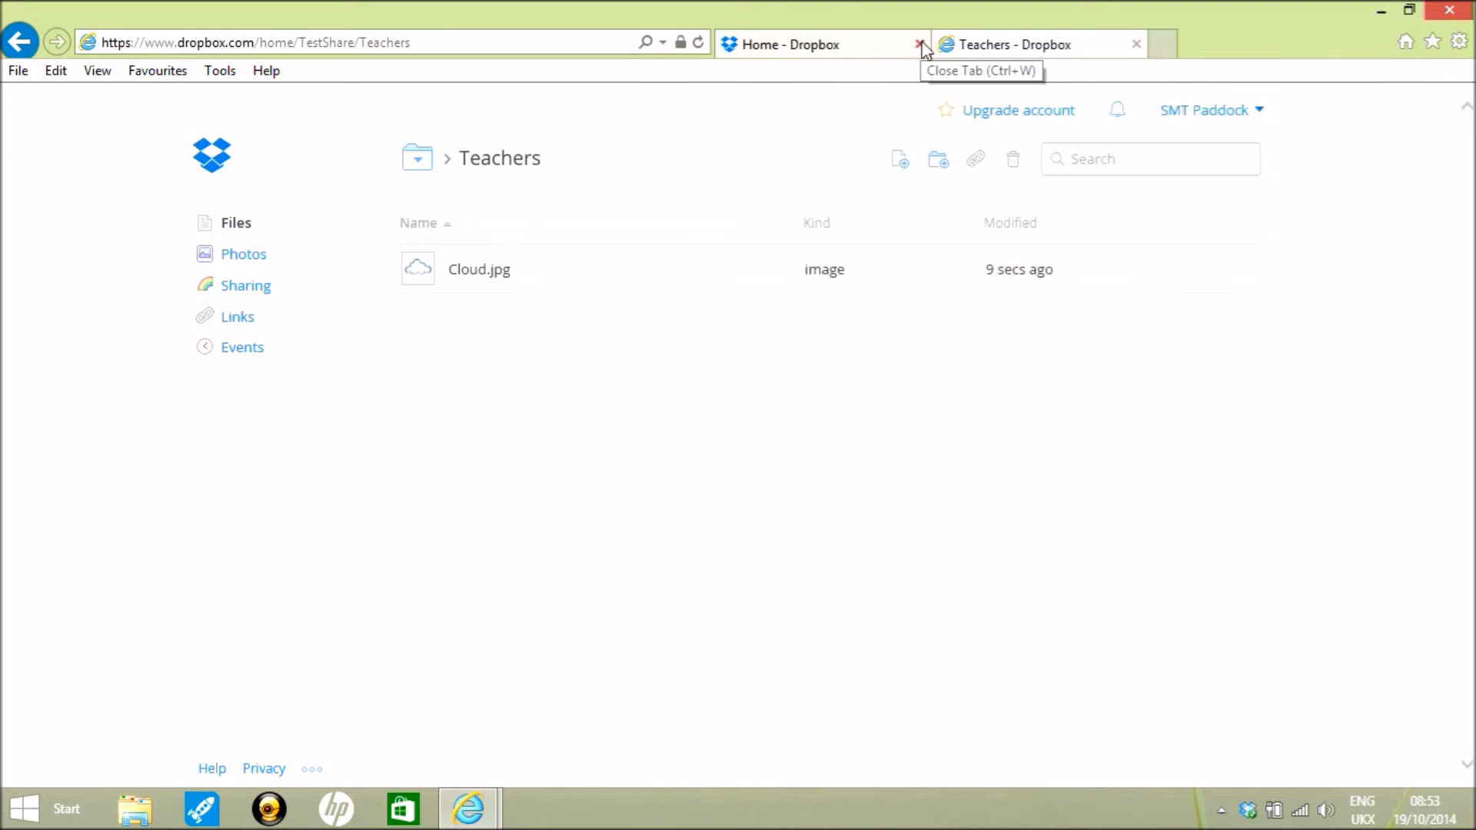
- Close both Dropbox tabs and relaunch Internet Explorer from the desktop
left_click(1137, 45)
left_click(1137, 44)
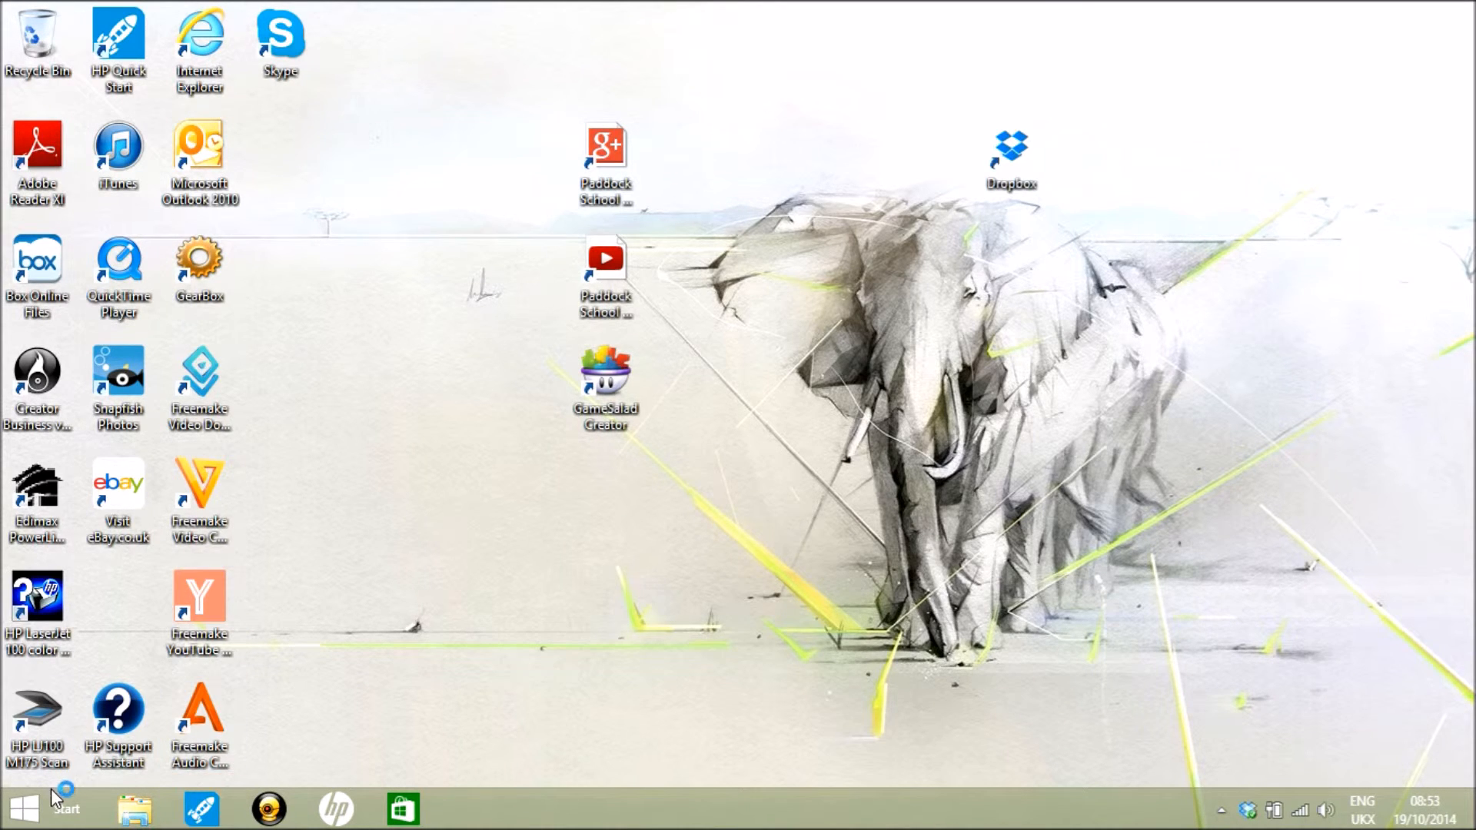
double_click(200, 37)
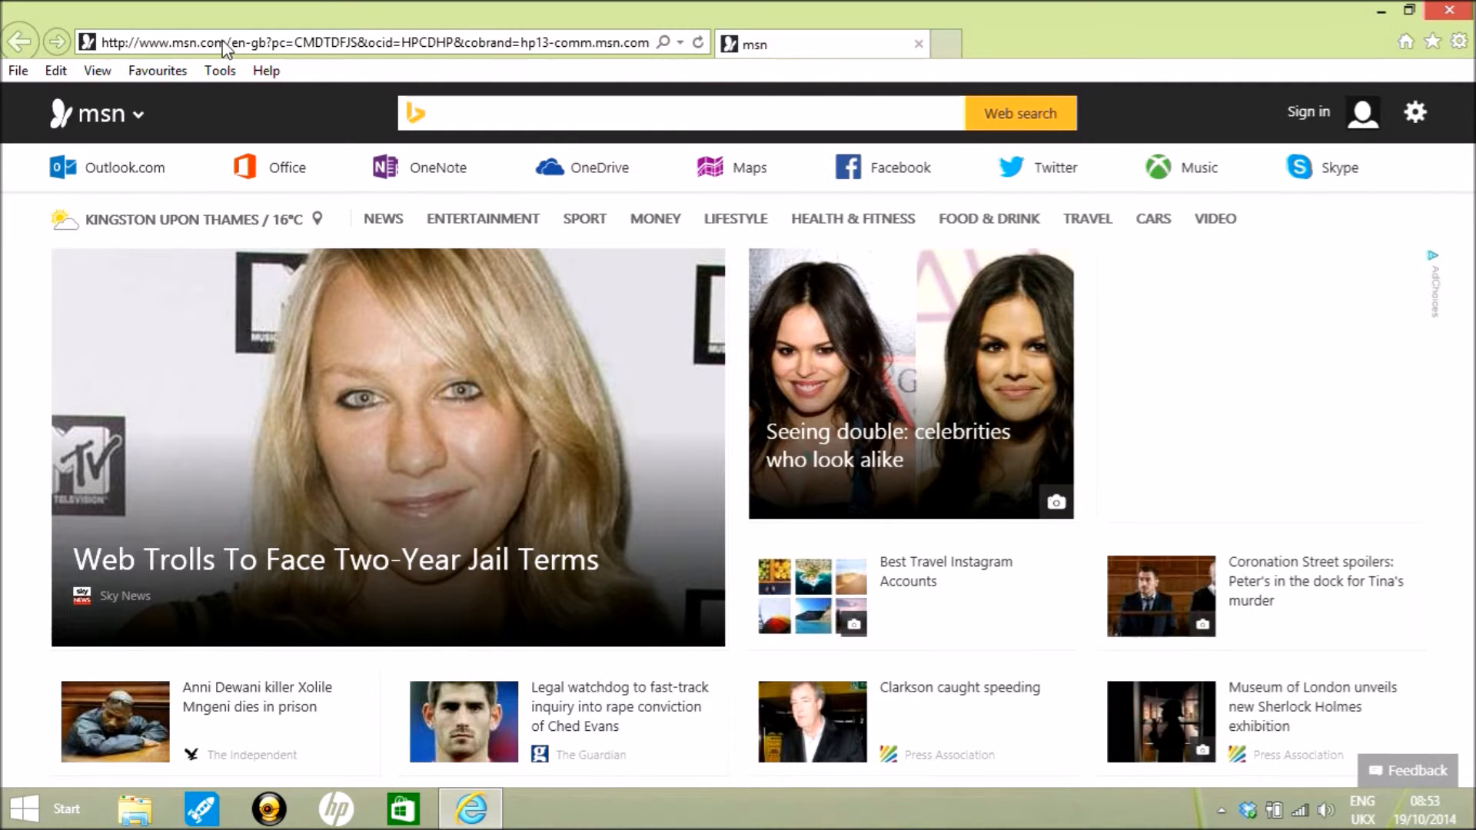
- Search the web for paddock school from the address bar
left_click(224, 42)
type("pad")
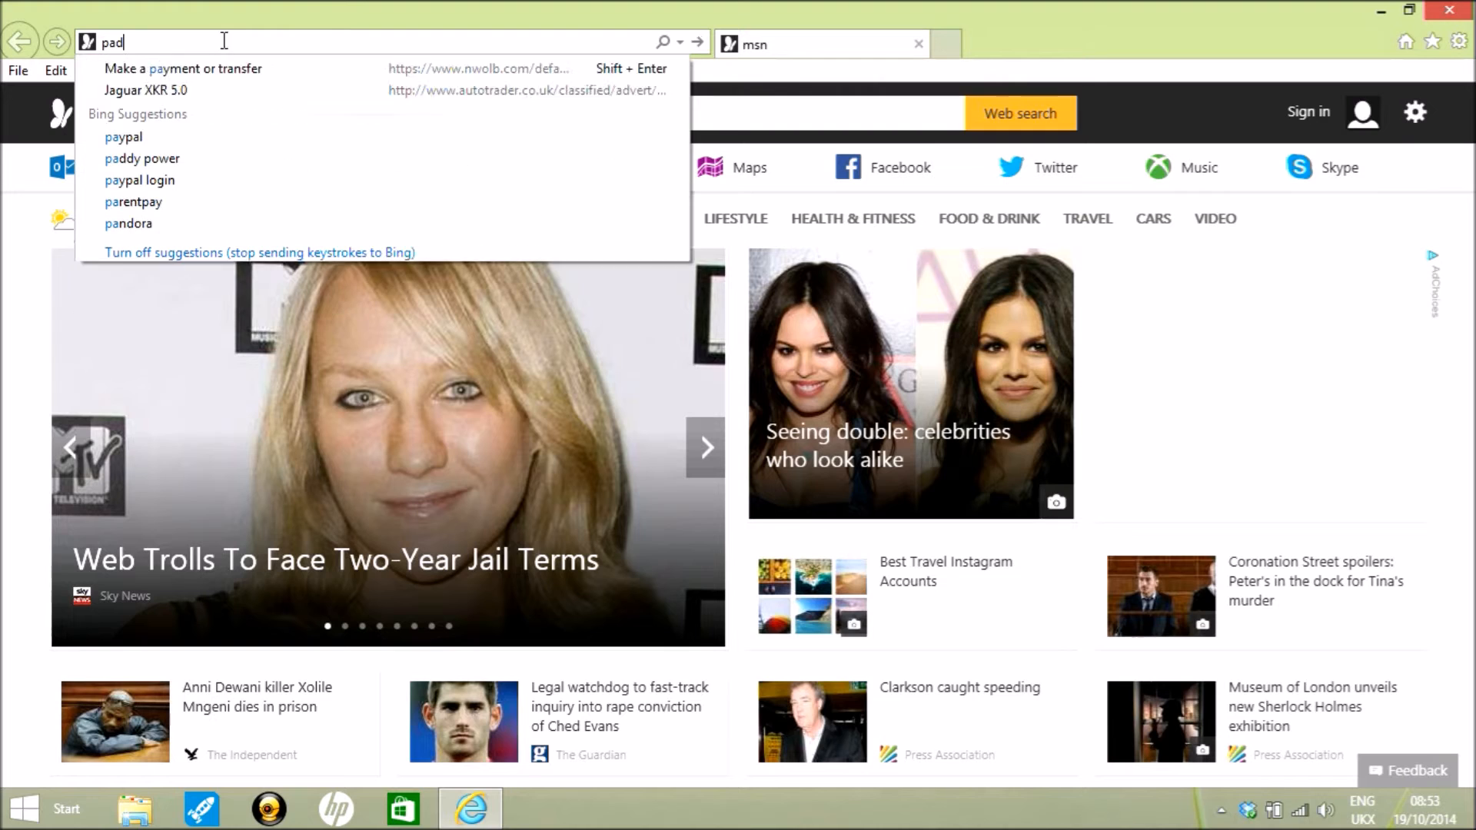
type("dock+schoo")
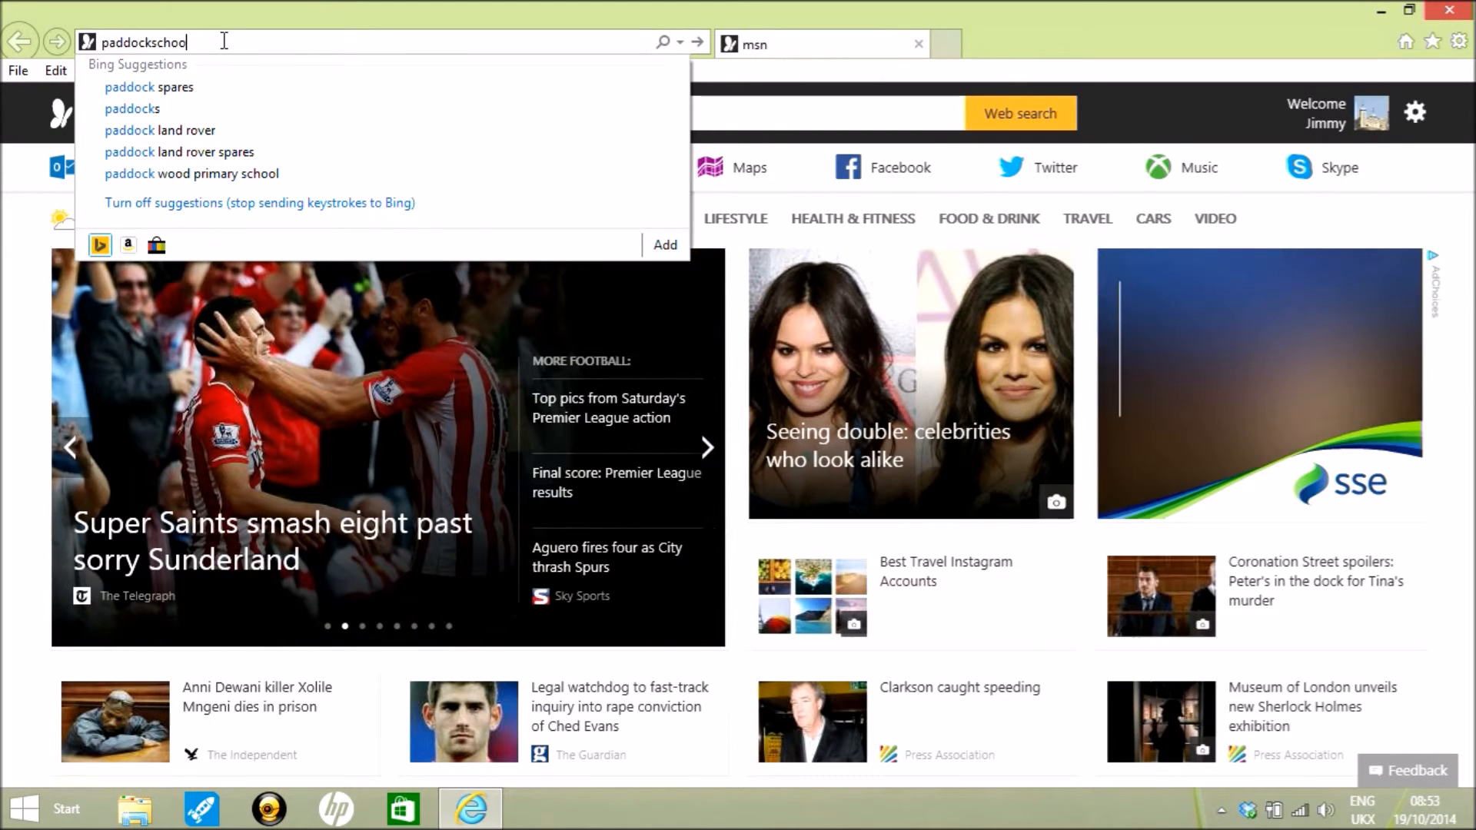
type("l")
left_click(175, 90)
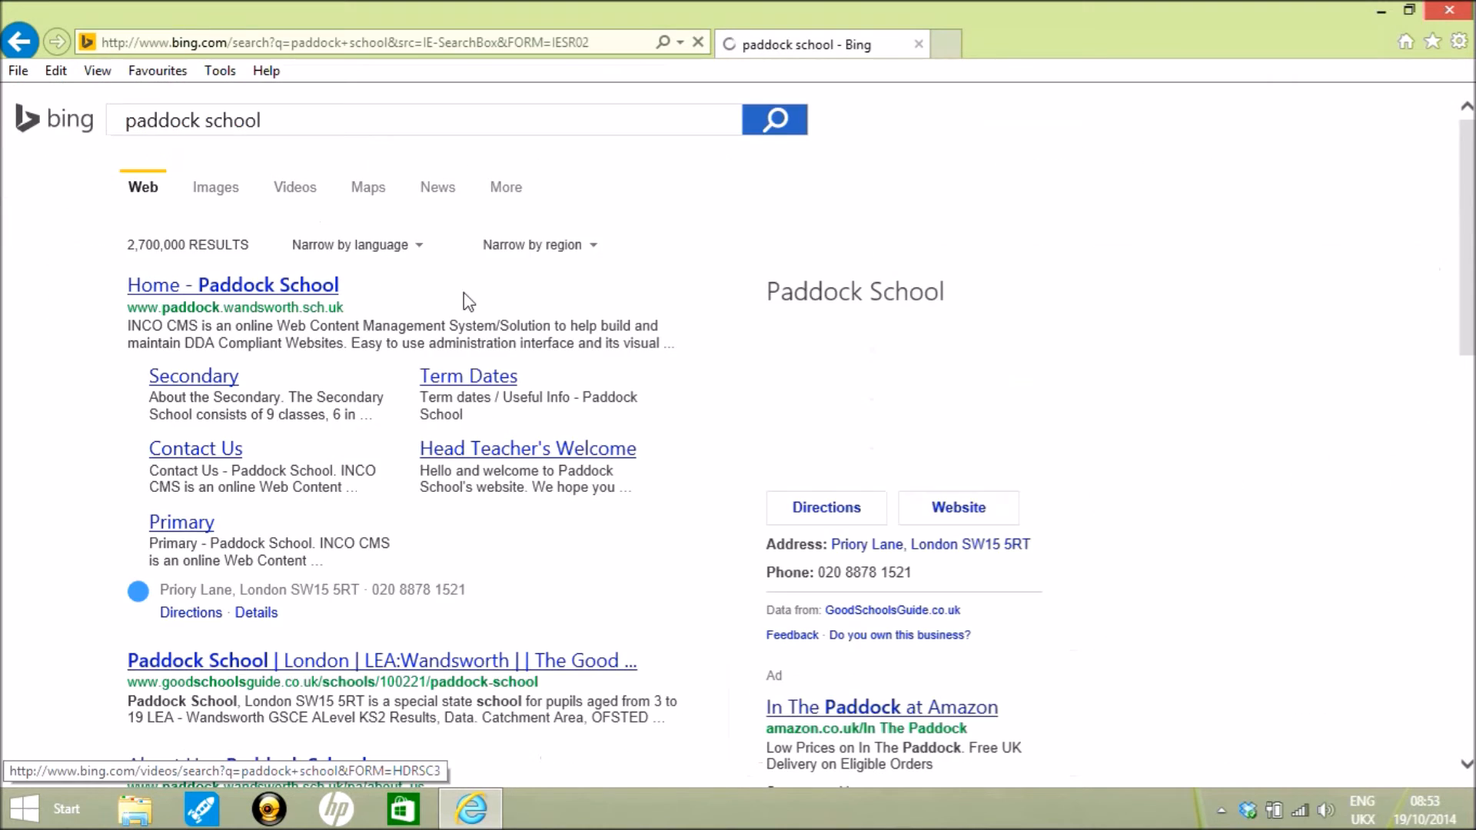
- Open the Paddock School website from the search results and follow its Dropbox link to the sign-in page
scroll(461, 300, "down", 2)
left_click(258, 189)
scroll(538, 331, "down", 7)
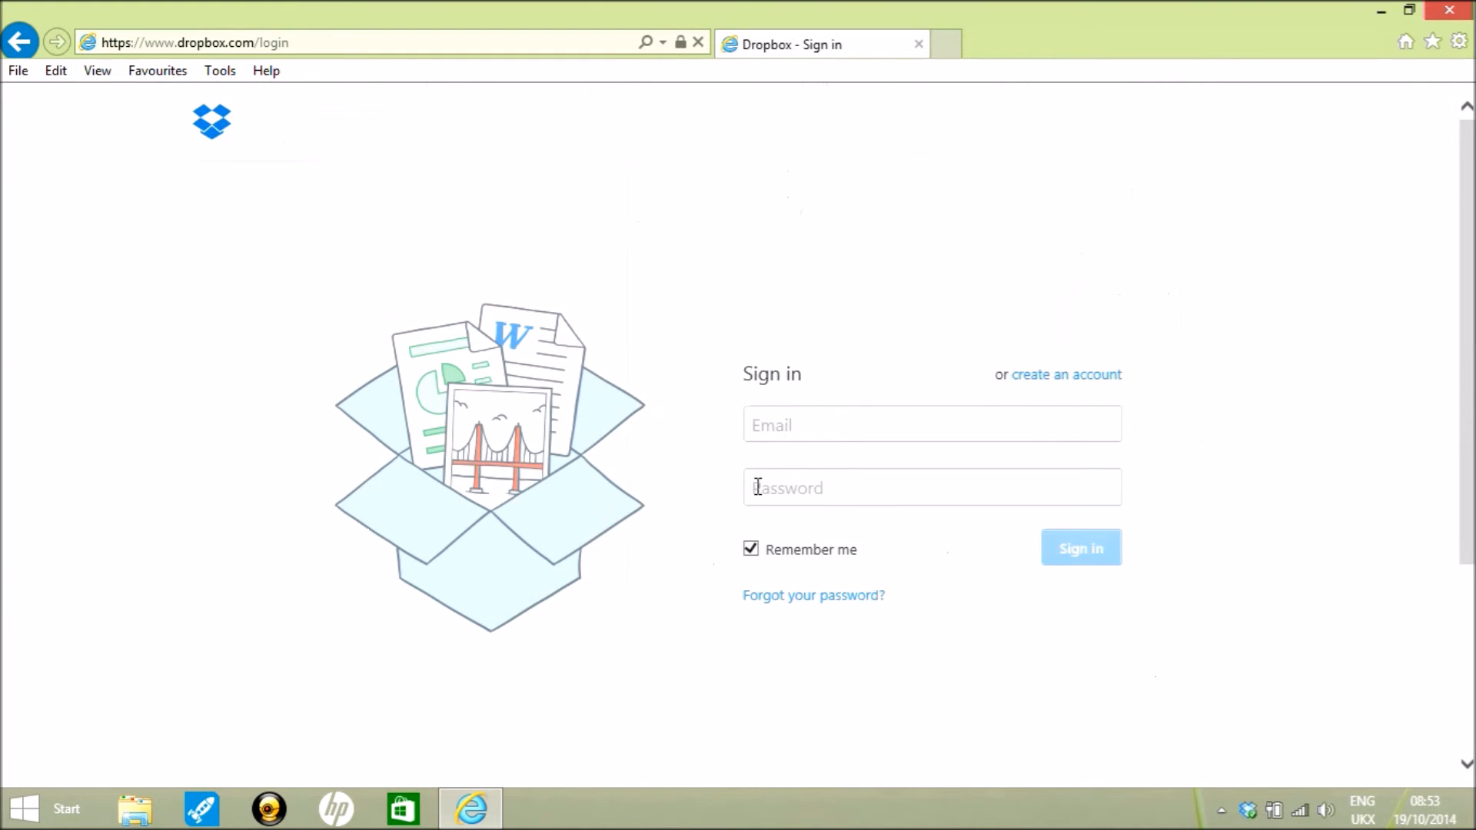
left_click(778, 424)
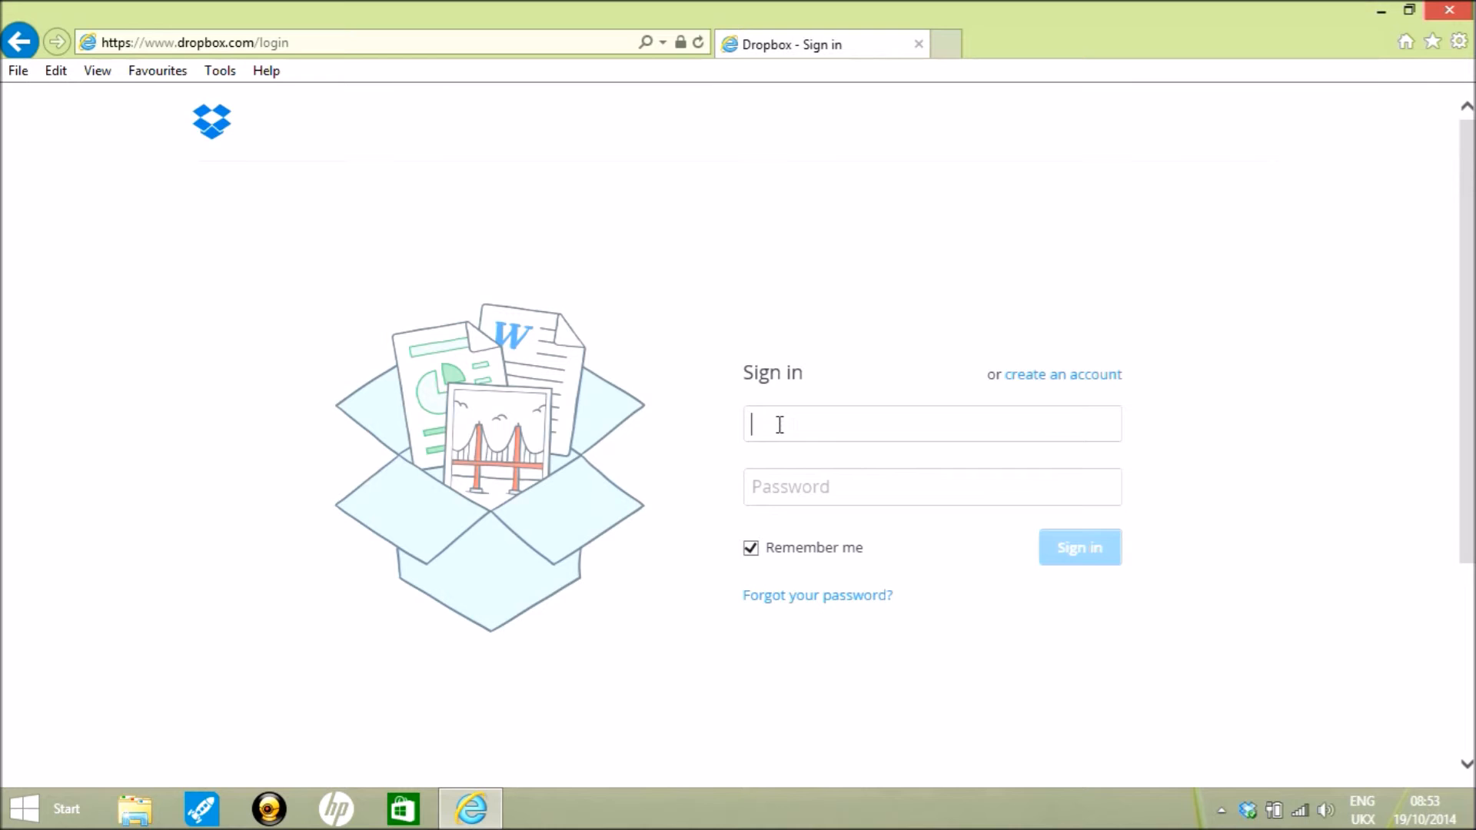
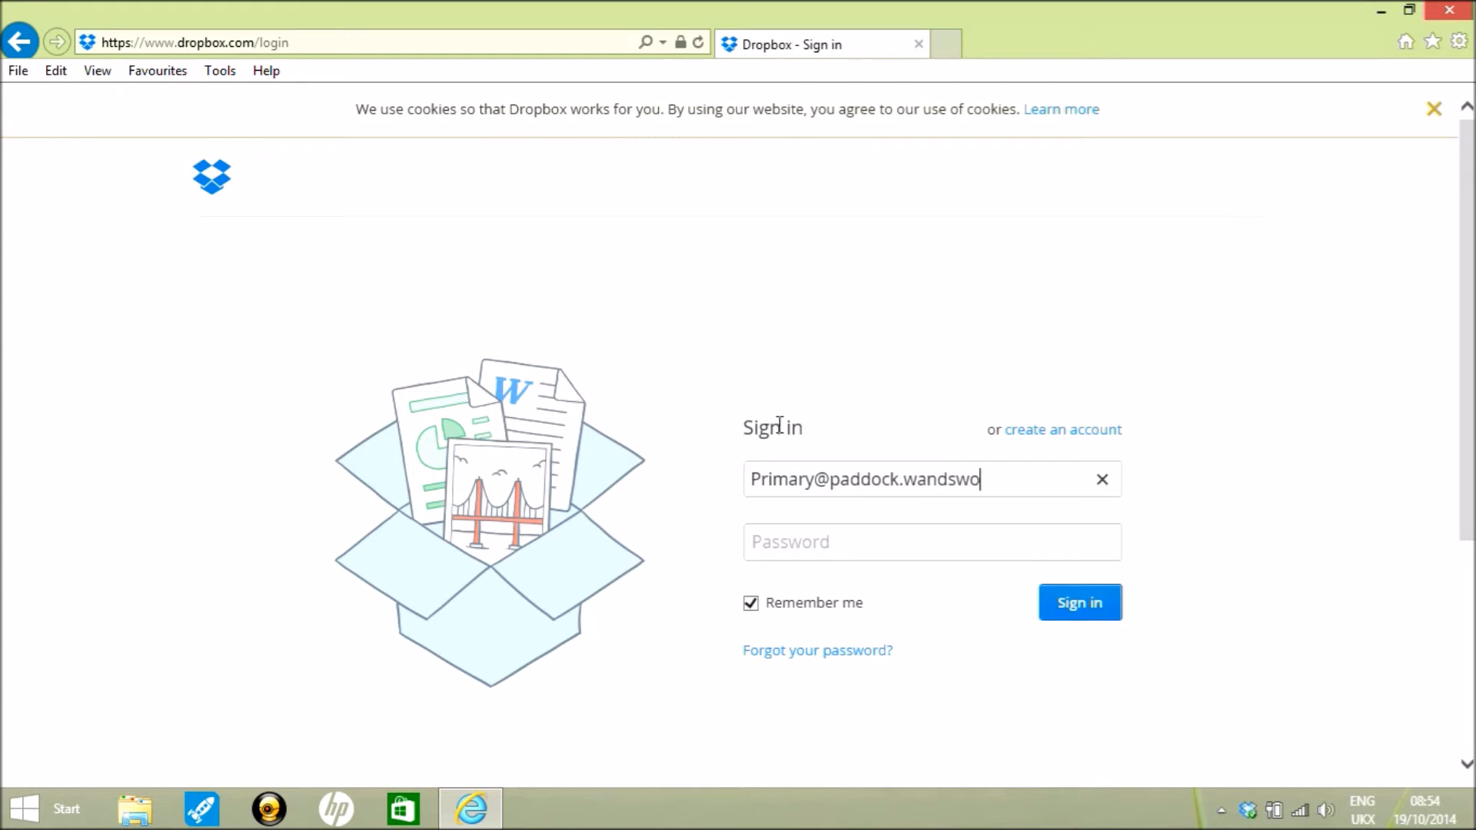
- Sign in to Dropbox with the school account's e-mail address and password
left_click(863, 549)
type("***********")
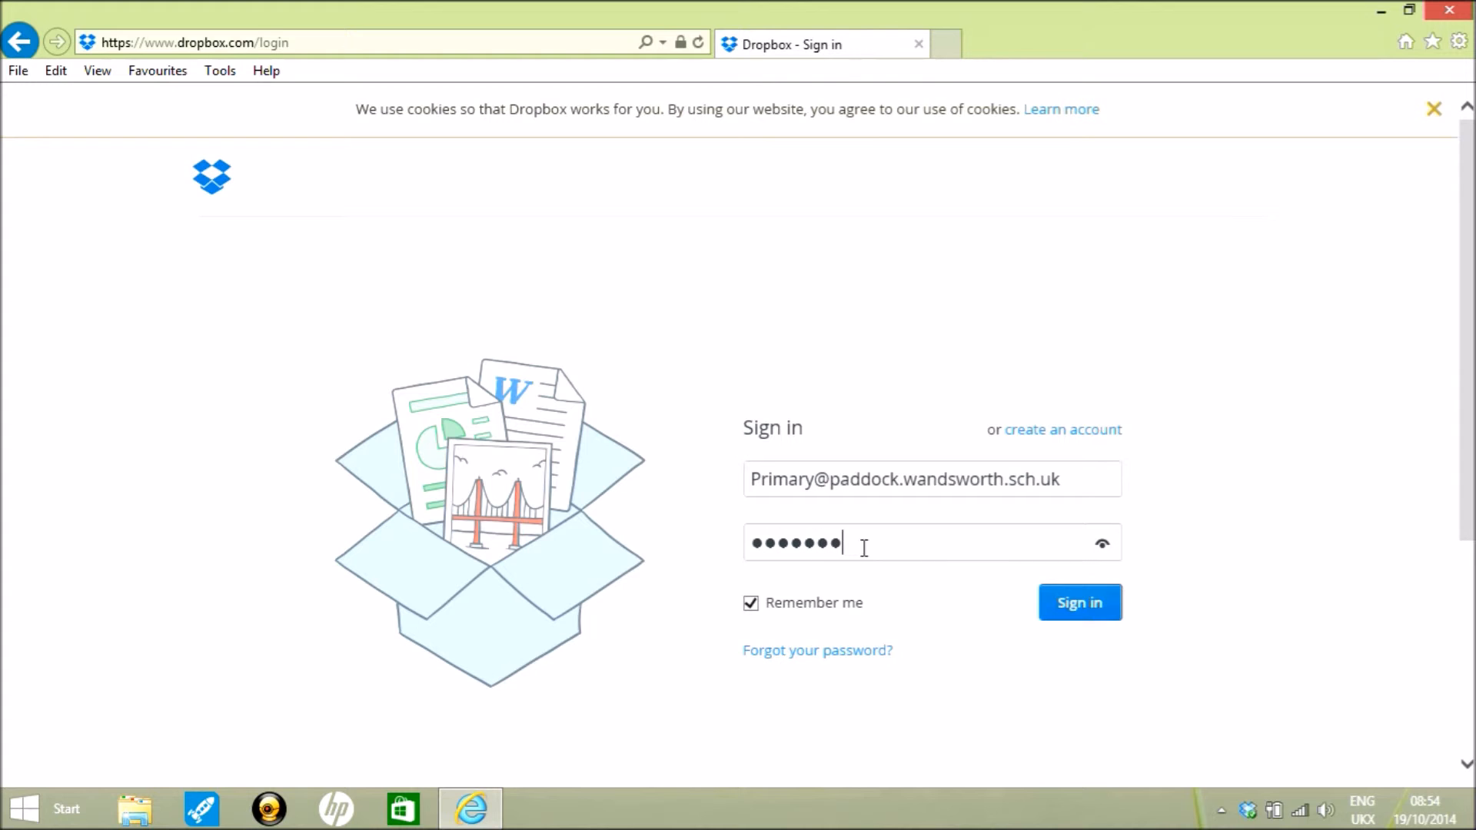
key("Return")
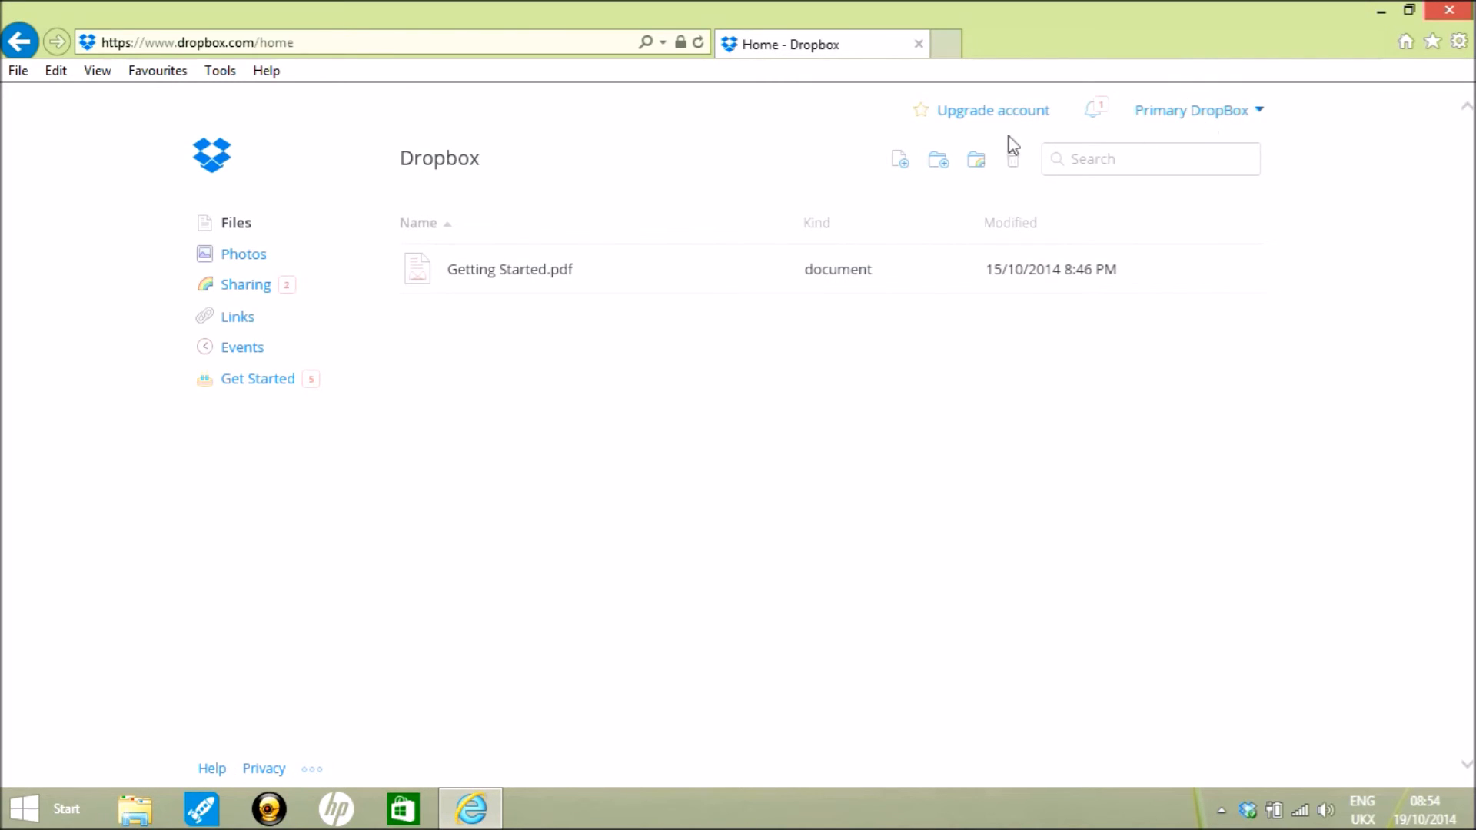
- Accept the newest TestShare shared folder invitation, then open its Teachers folder to view Cloud.jpg
left_click(239, 292)
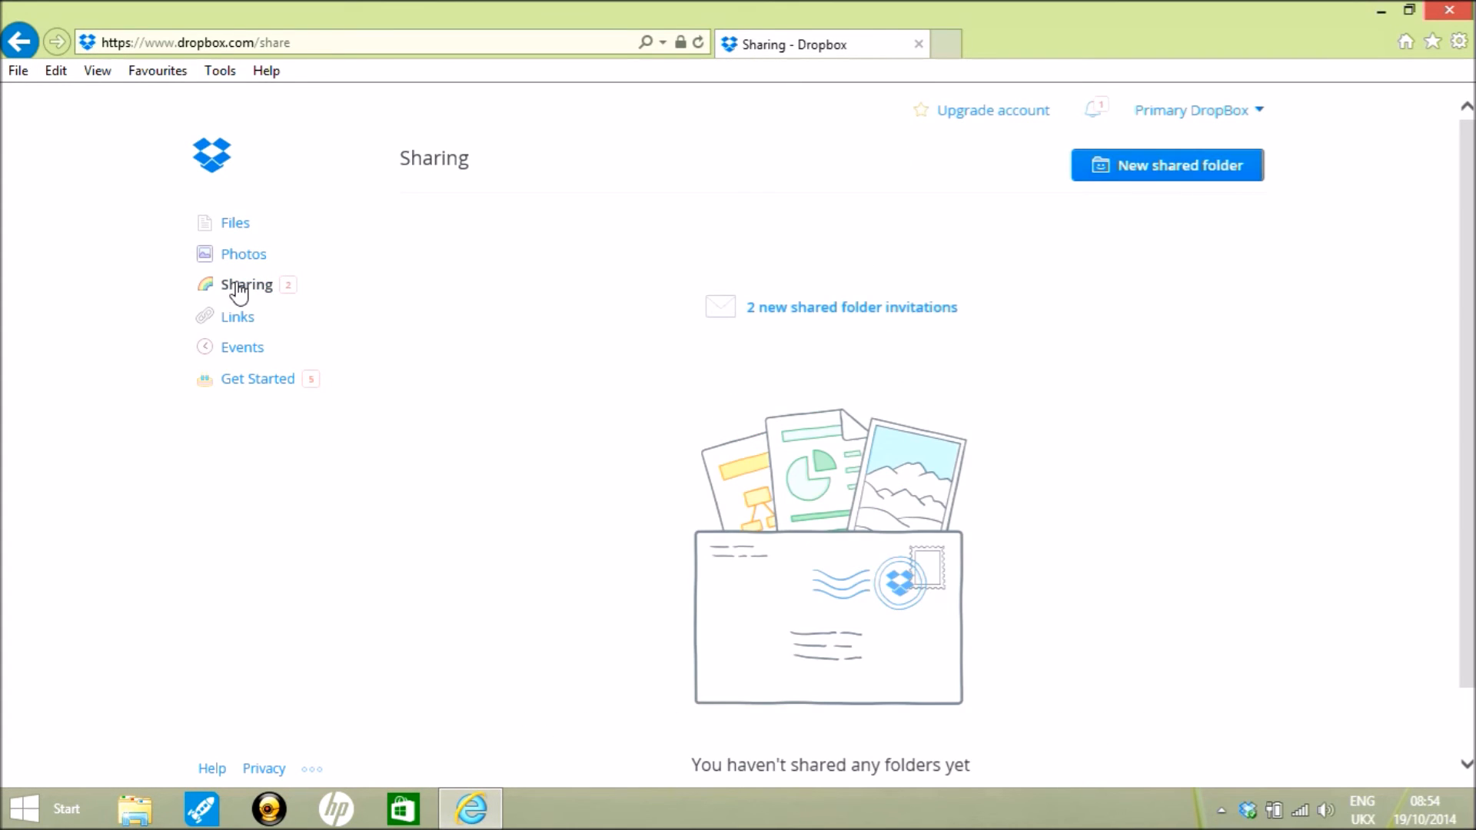
left_click(803, 311)
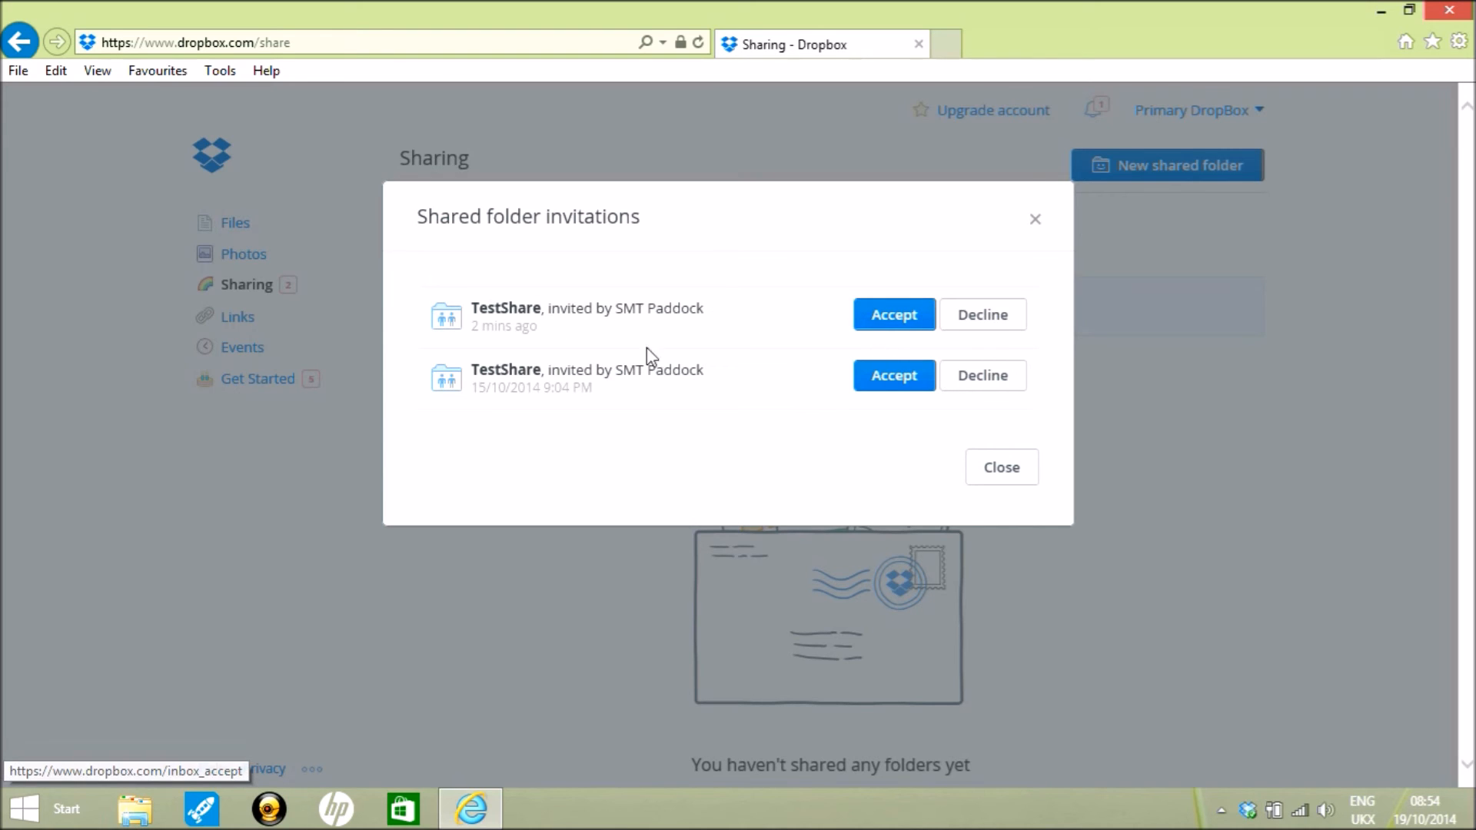
left_click(892, 329)
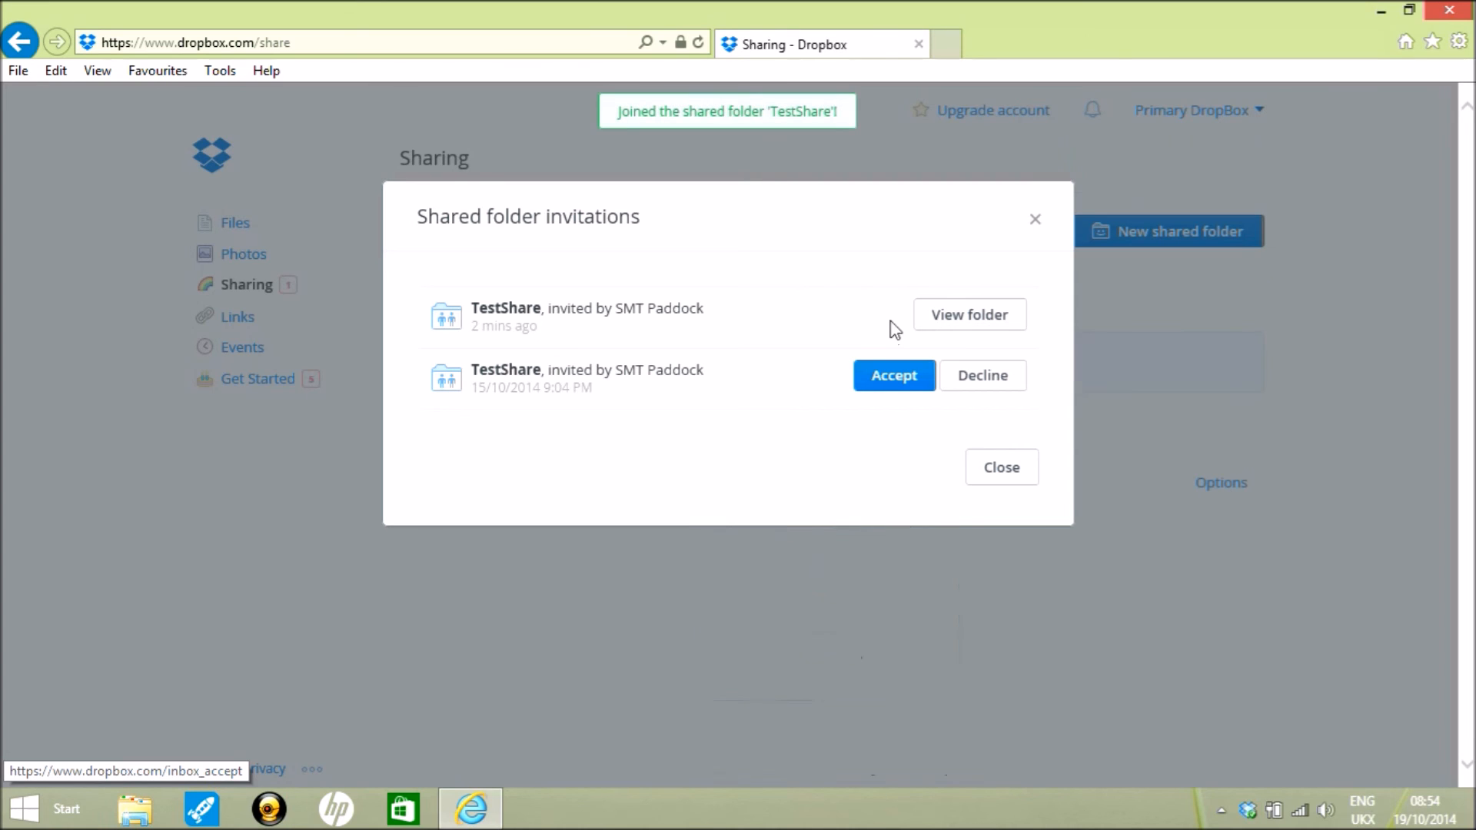
left_click(966, 322)
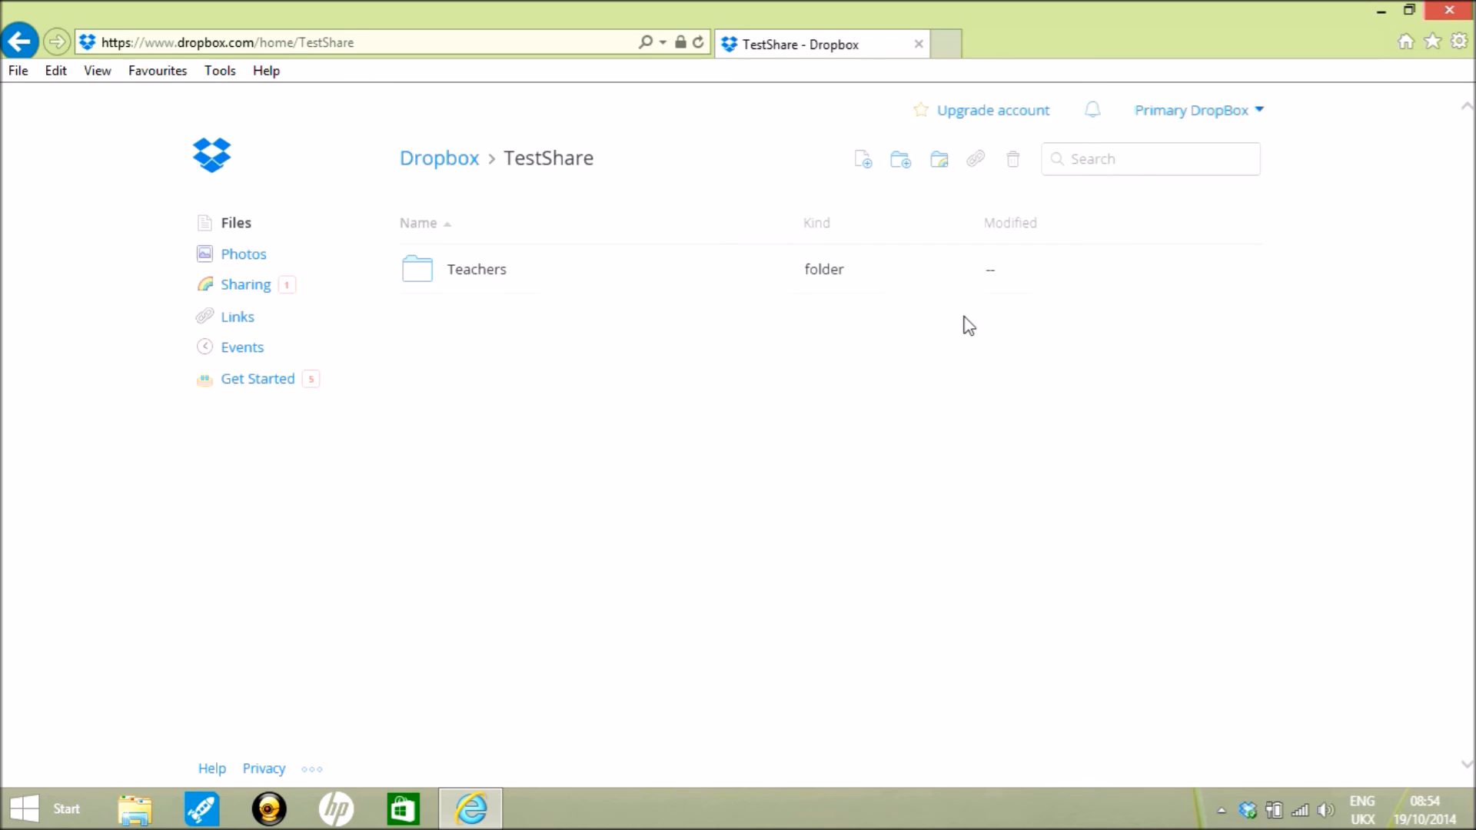
double_click(433, 278)
double_click(433, 279)
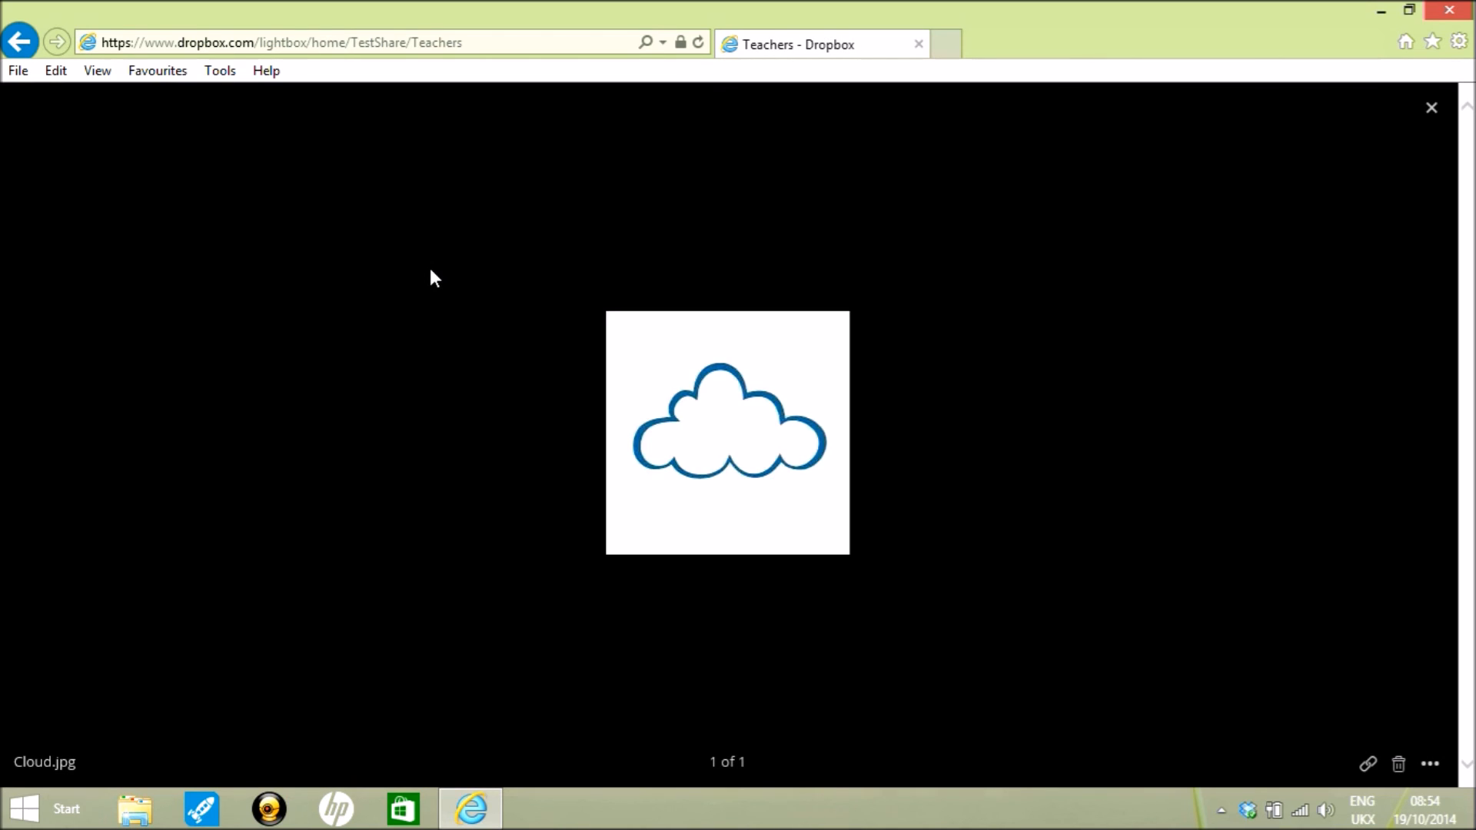